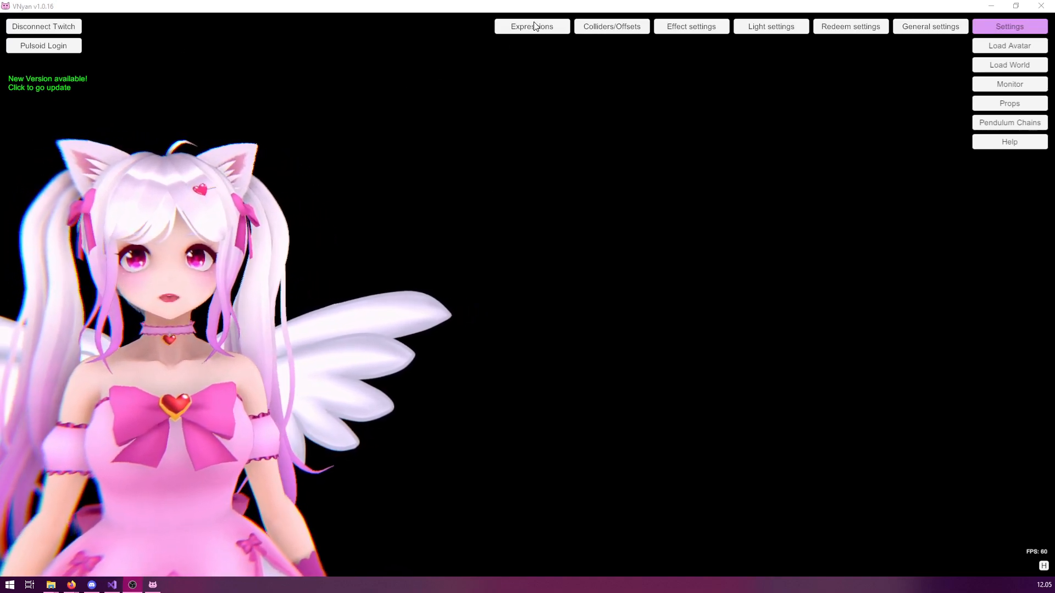
- Open the expressions editor and the blendshape monitor, and arrange the two windows side by side without overlap
click(528, 30)
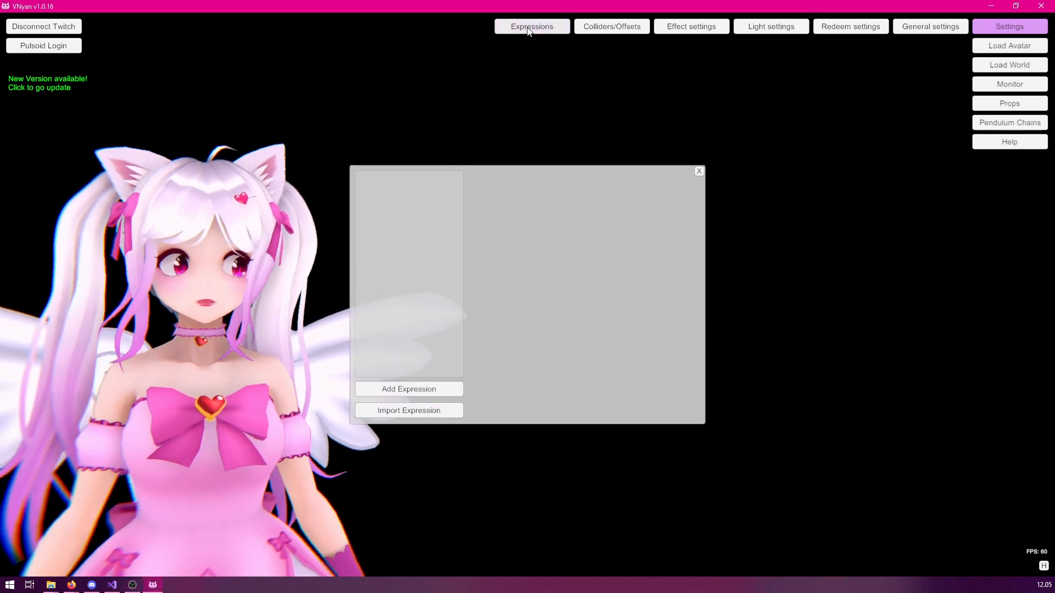
drag(568, 174, 800, 75)
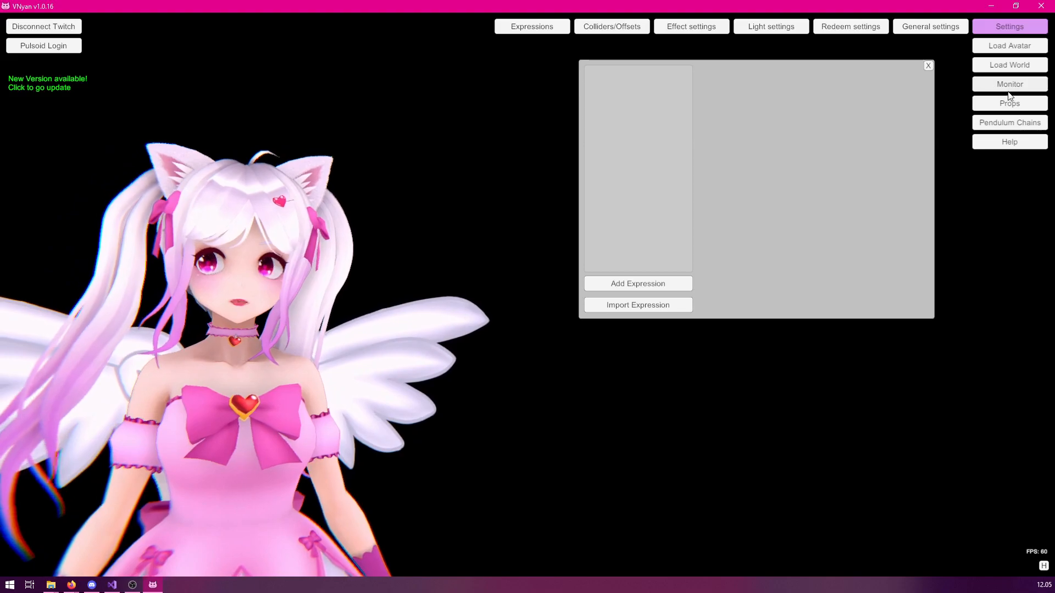
click(1014, 86)
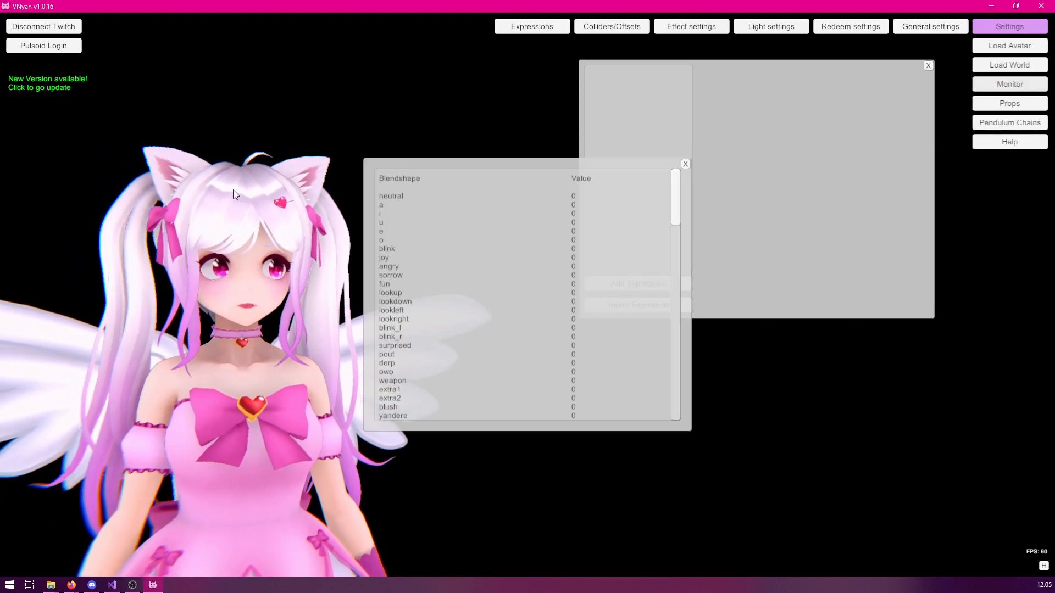
drag(679, 212, 687, 297)
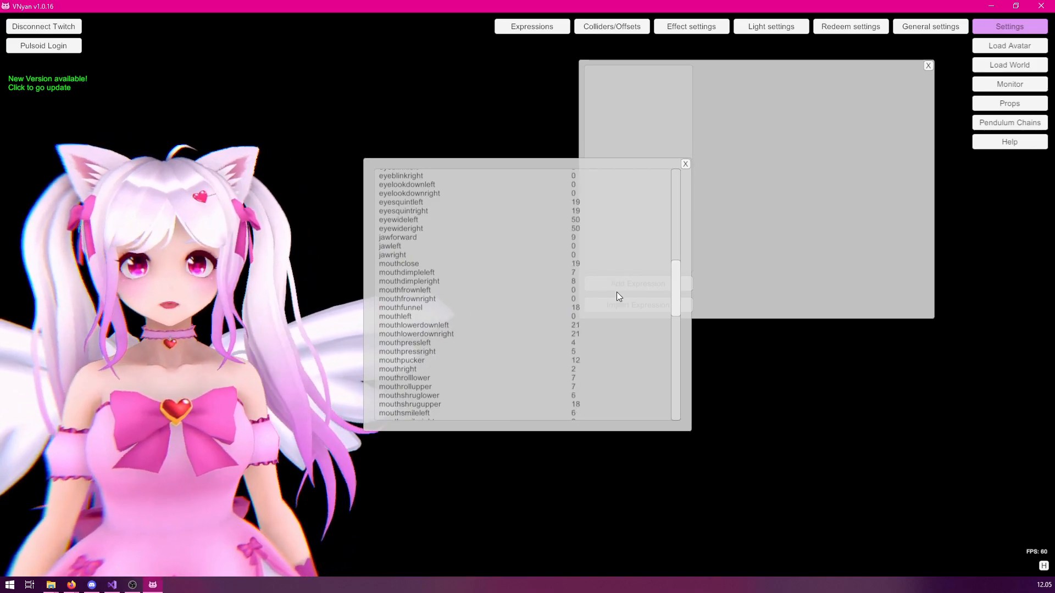
drag(559, 164, 442, 40)
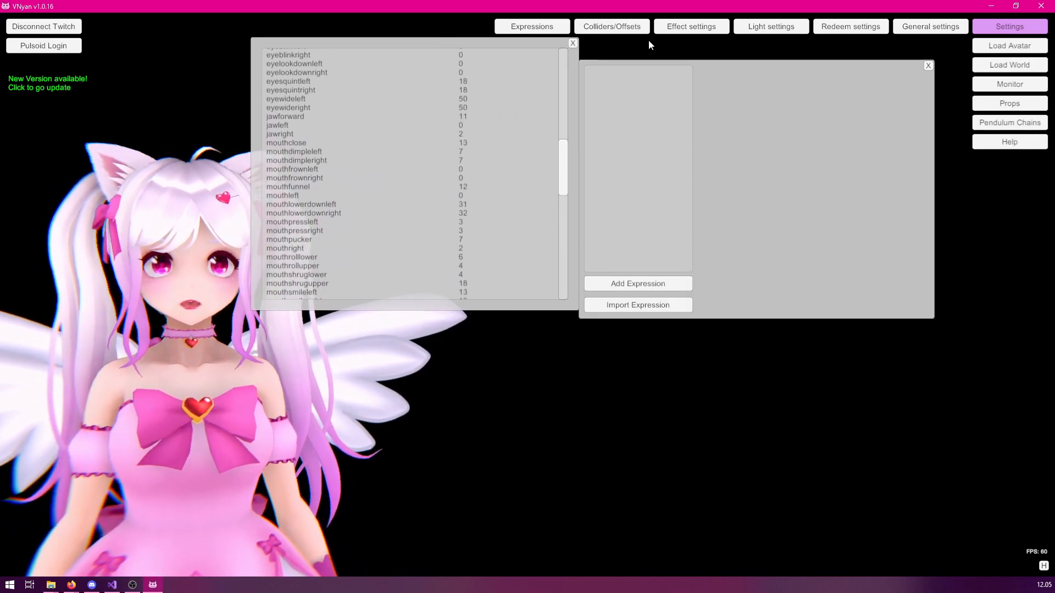
drag(675, 68, 781, 186)
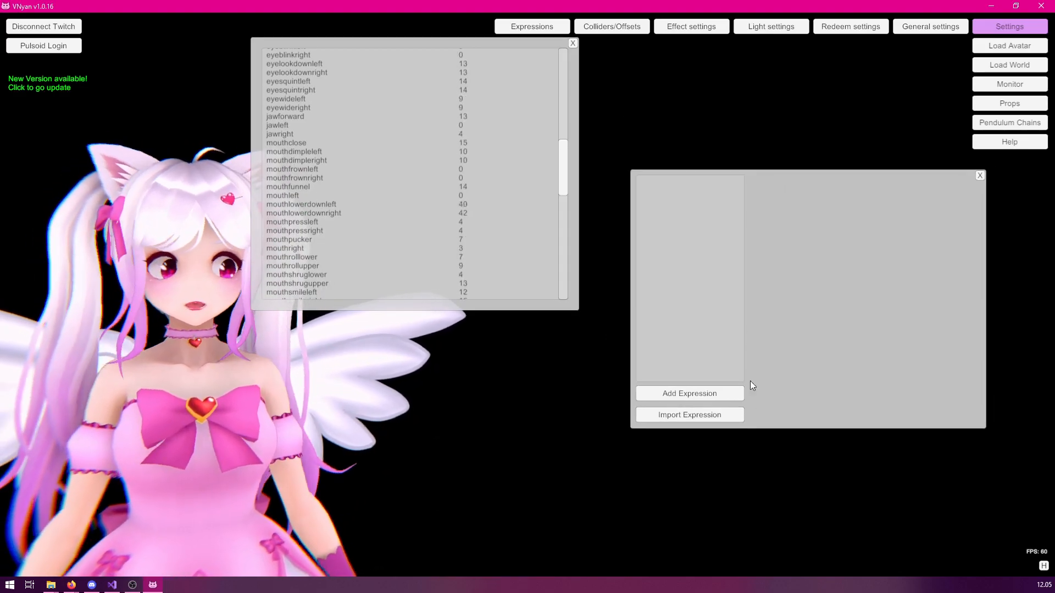
- Add a new expression and name it Laugh
click(725, 393)
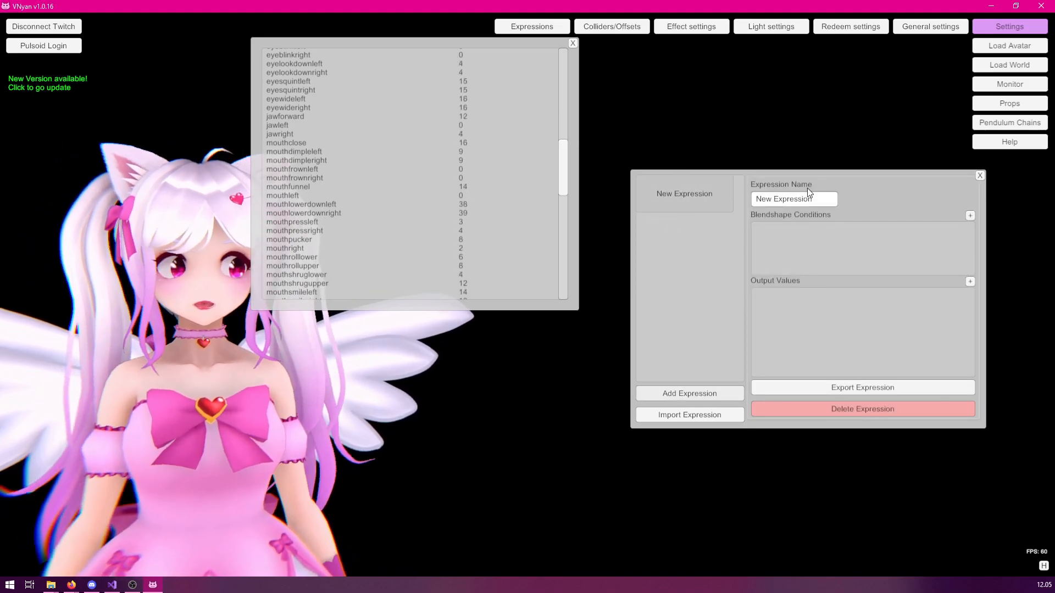
click(822, 196)
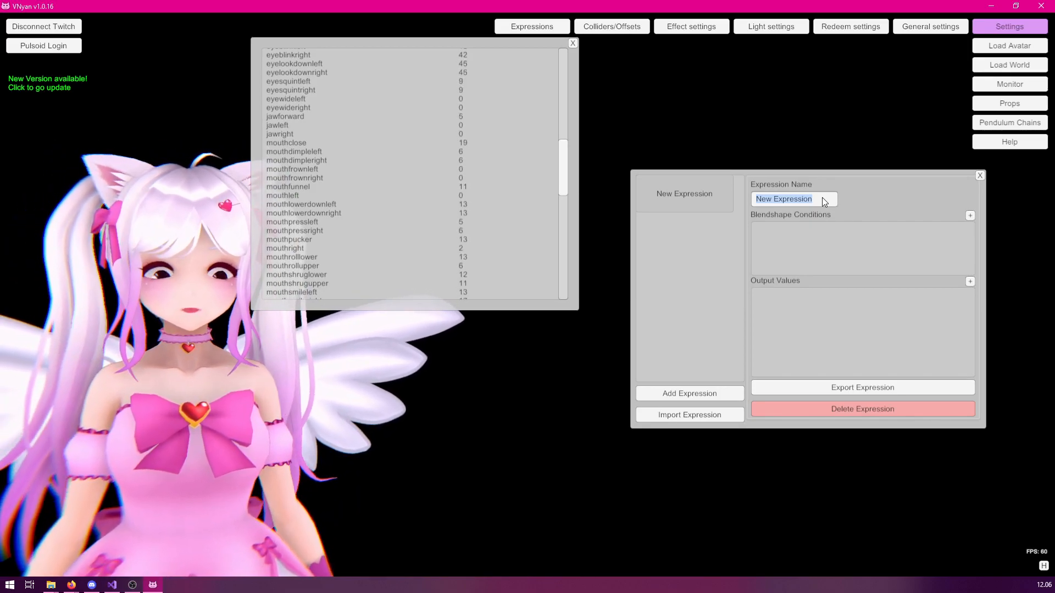
text(Laugh)
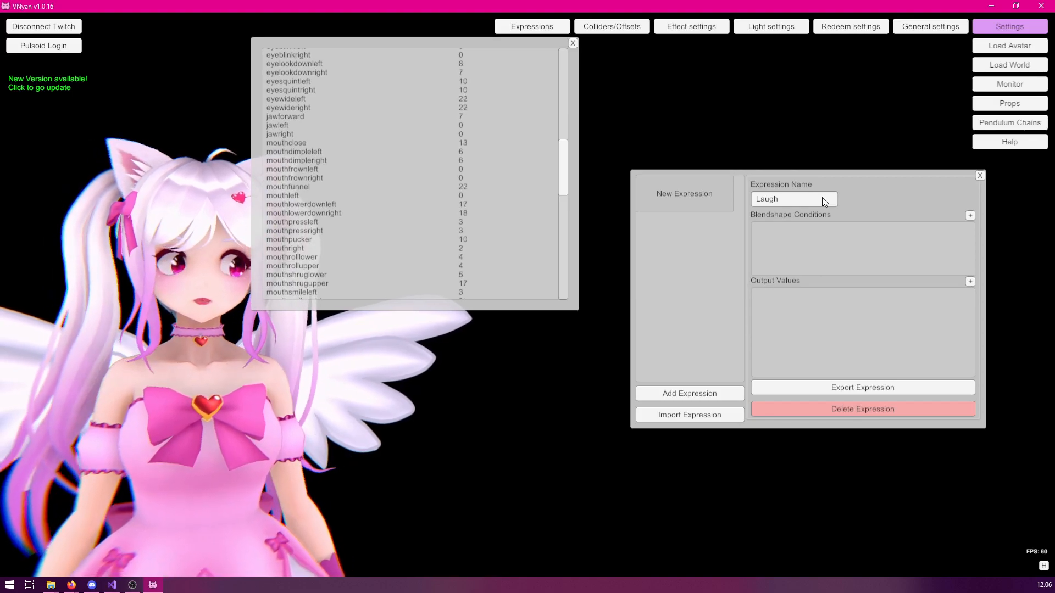
click(867, 206)
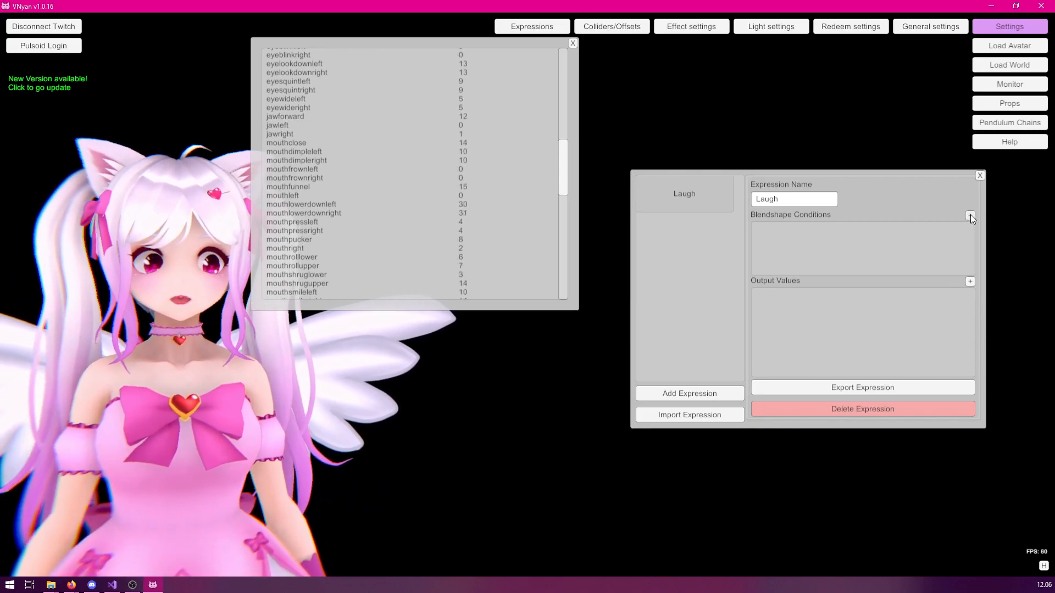
- Add a blendshape condition to the Laugh expression for mouthsmileleft with a minimum of 80 and a maximum of 100
click(970, 215)
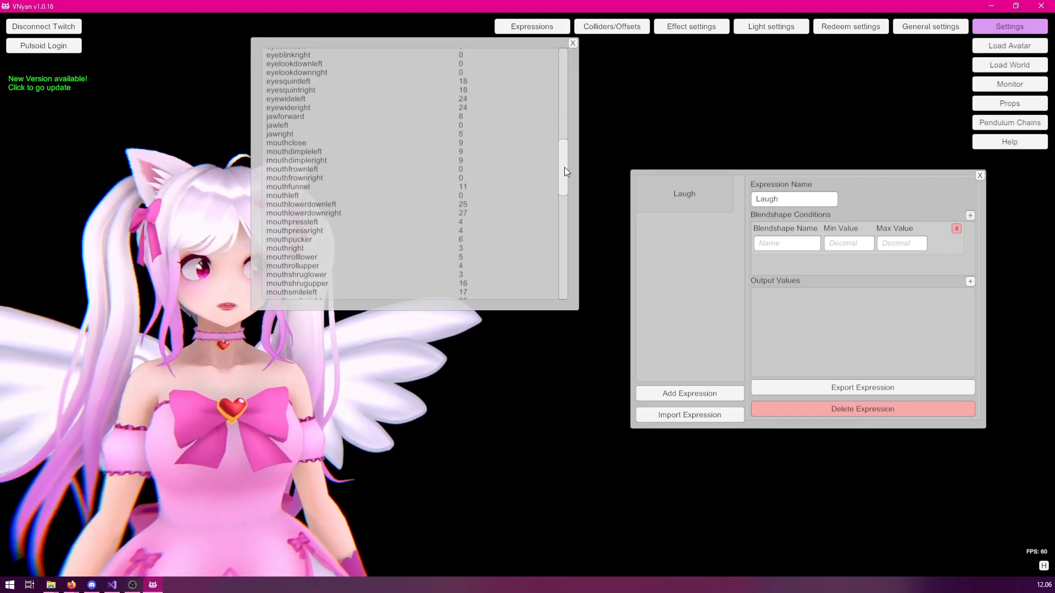
scroll(463, 162, down, 2)
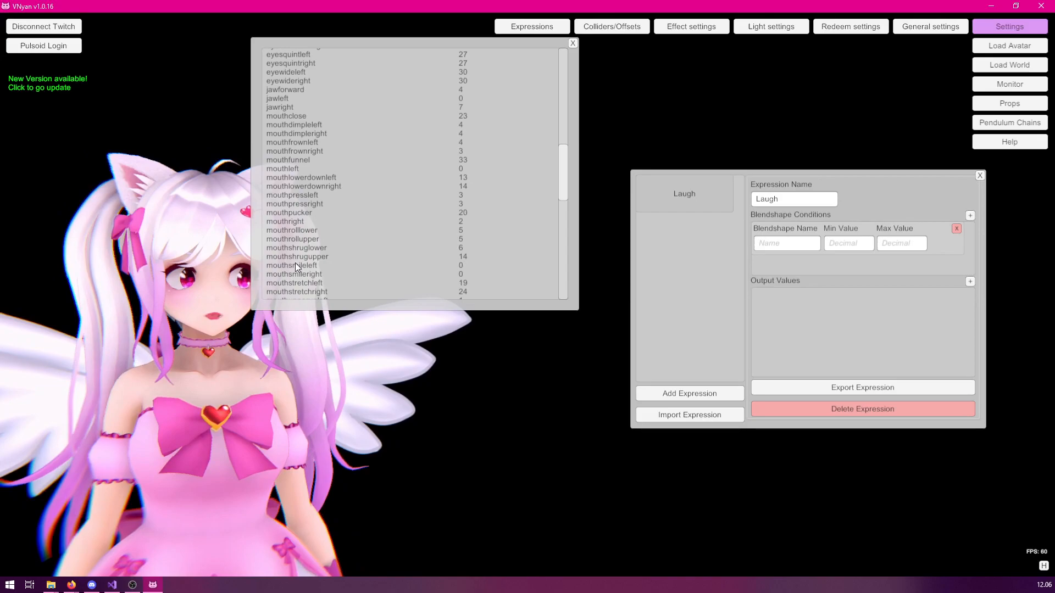
click(787, 243)
text(mouthsmileleft)
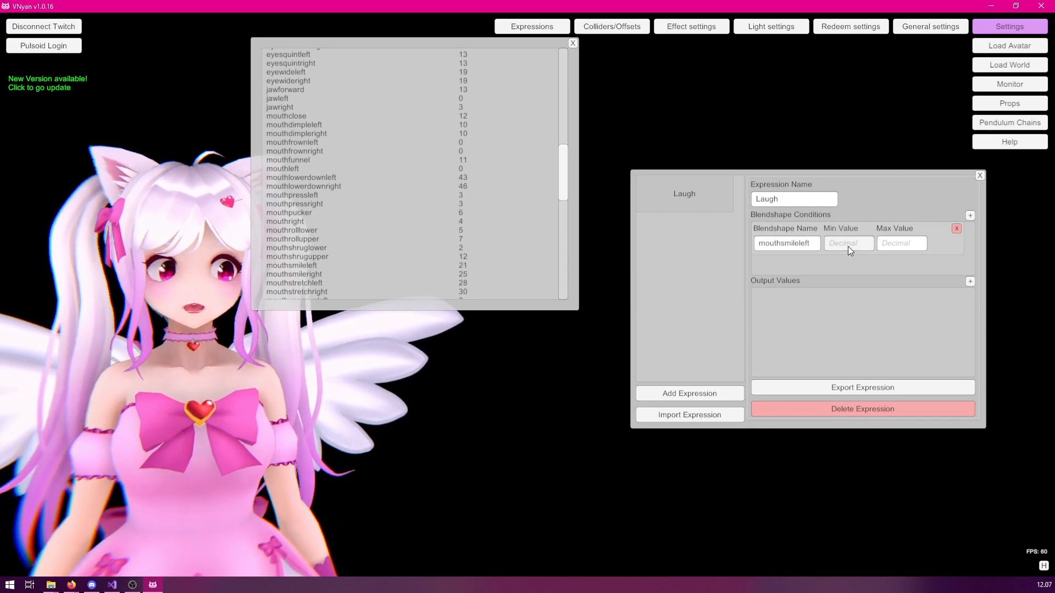
click(848, 246)
text(80)
click(912, 245)
text(1)
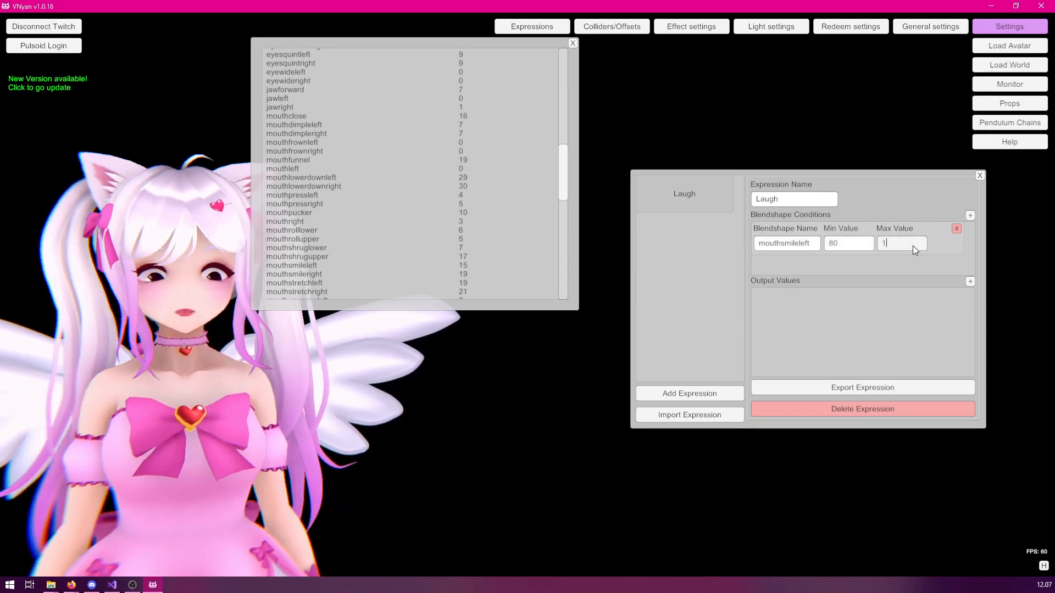
text(00)
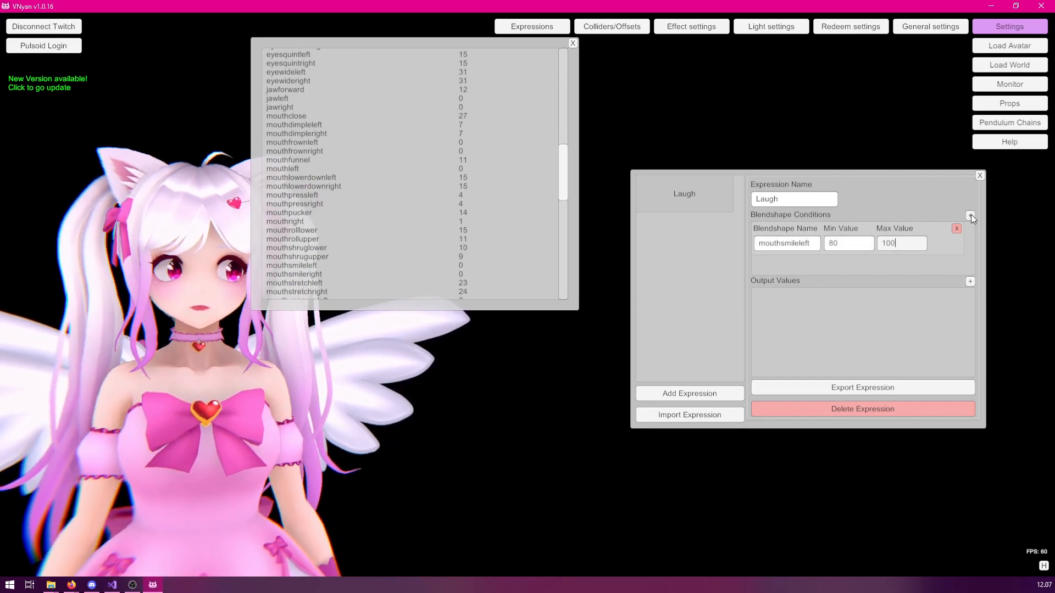
- Add a second blendshape condition for mouthsmileright with a minimum of 80 and a maximum of 100
click(970, 215)
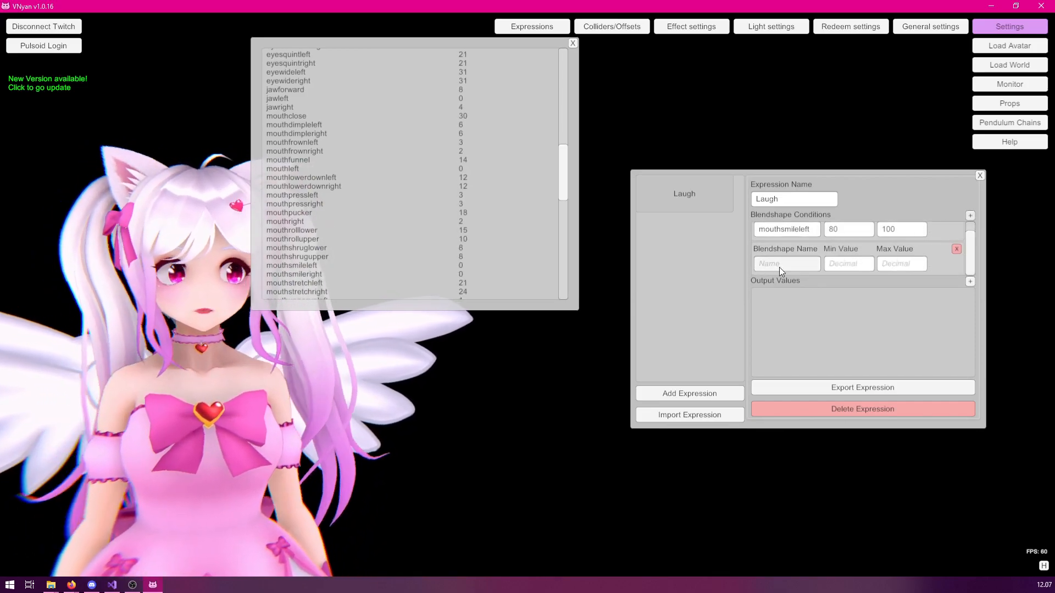
click(779, 267)
text(mouthsmileright)
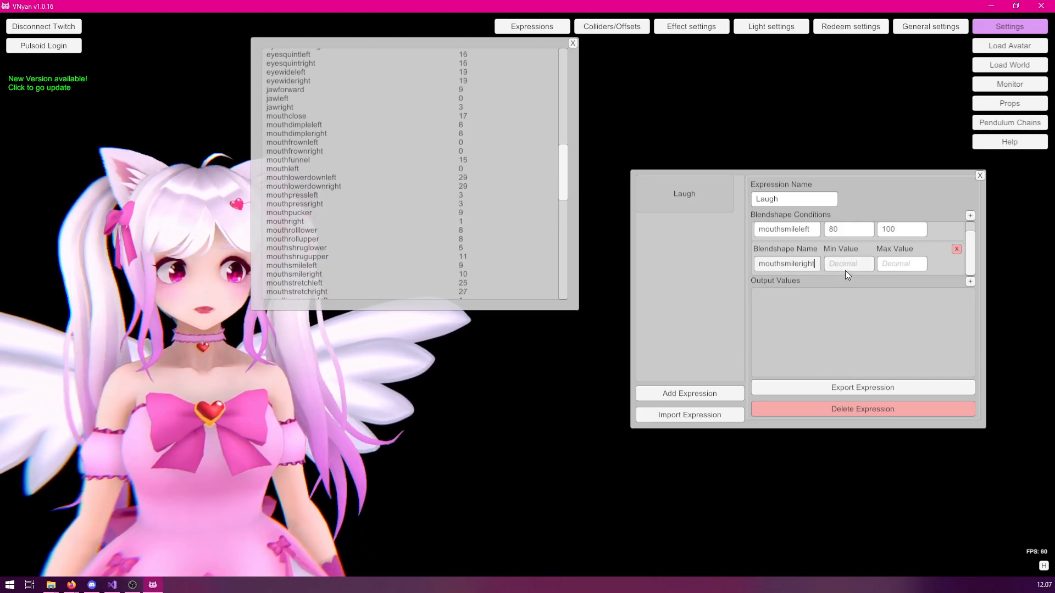
key(Tab)
text(80)
key(Tab)
text(1)
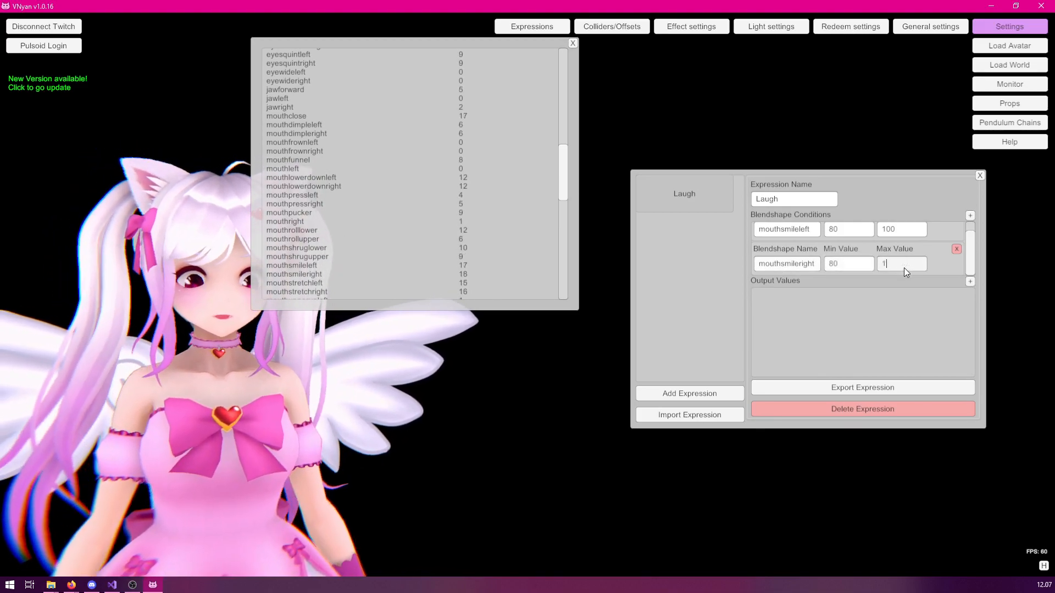
click(921, 200)
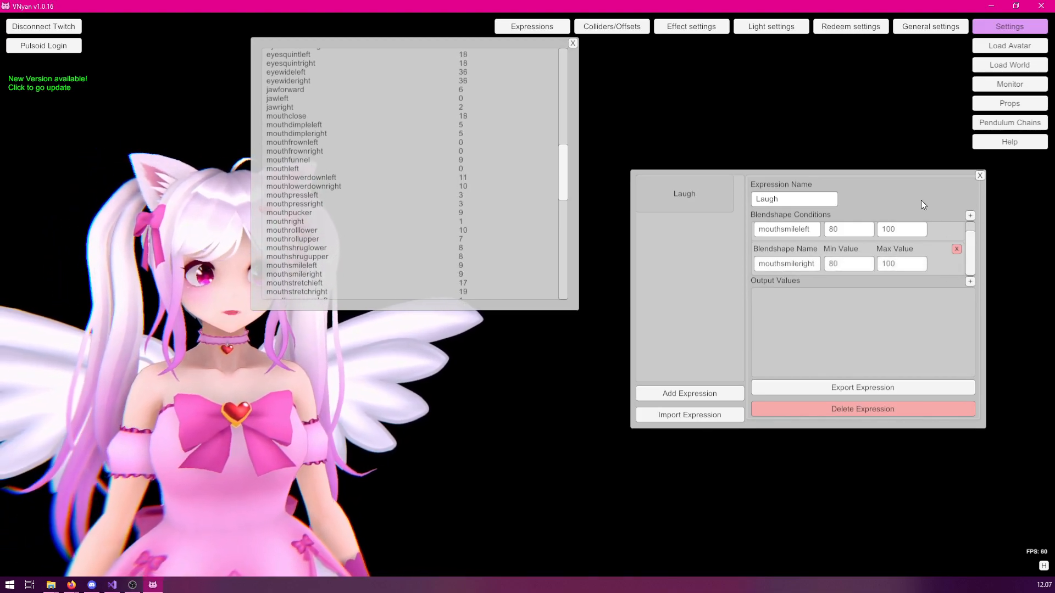
- Add an output value of type Set Value that sets the joy blendshape to 100
drag(459, 45, 499, 58)
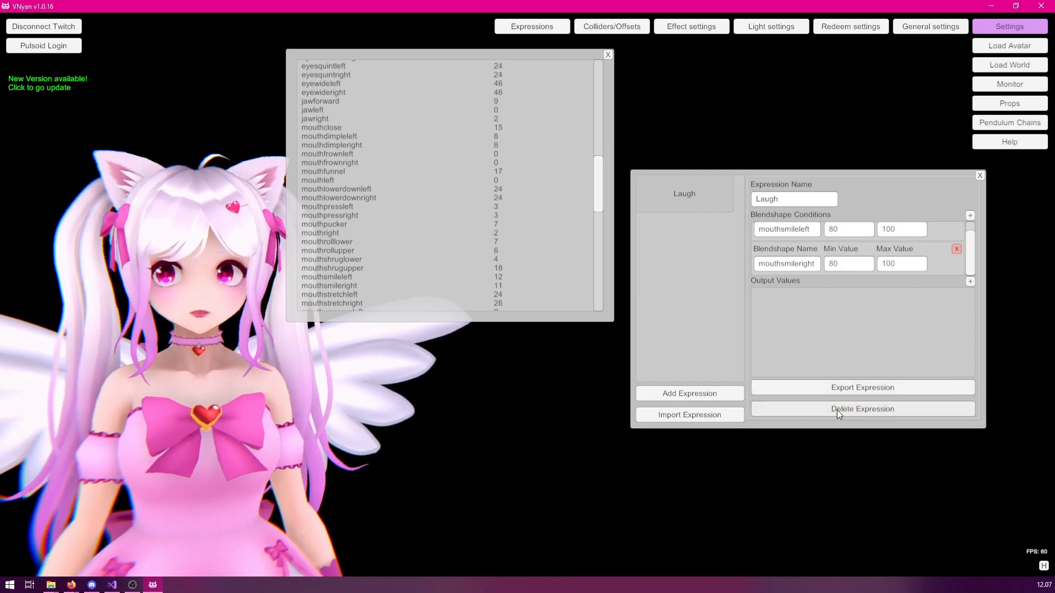
click(970, 281)
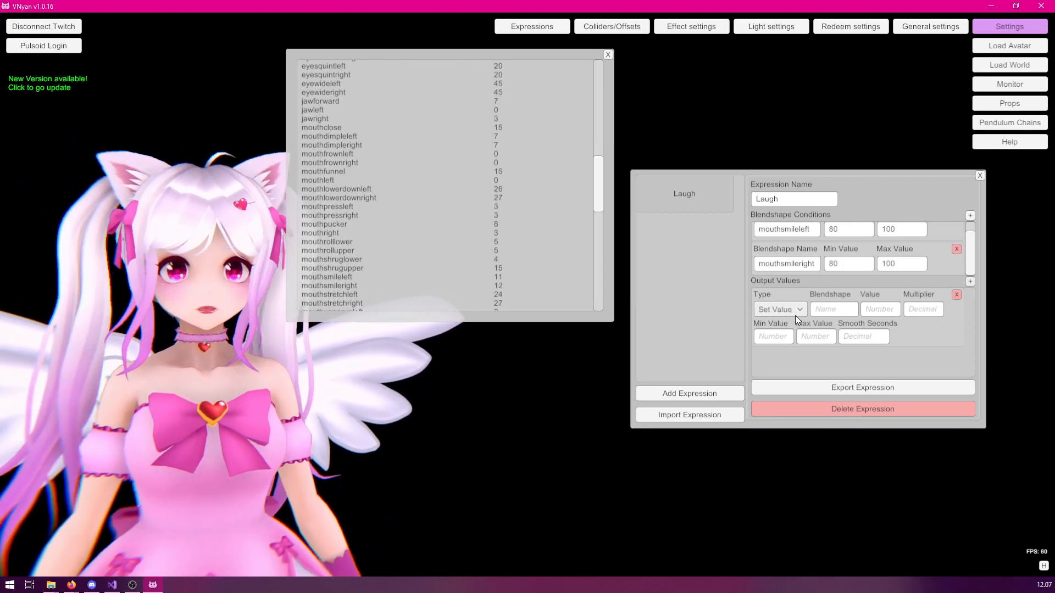
click(796, 315)
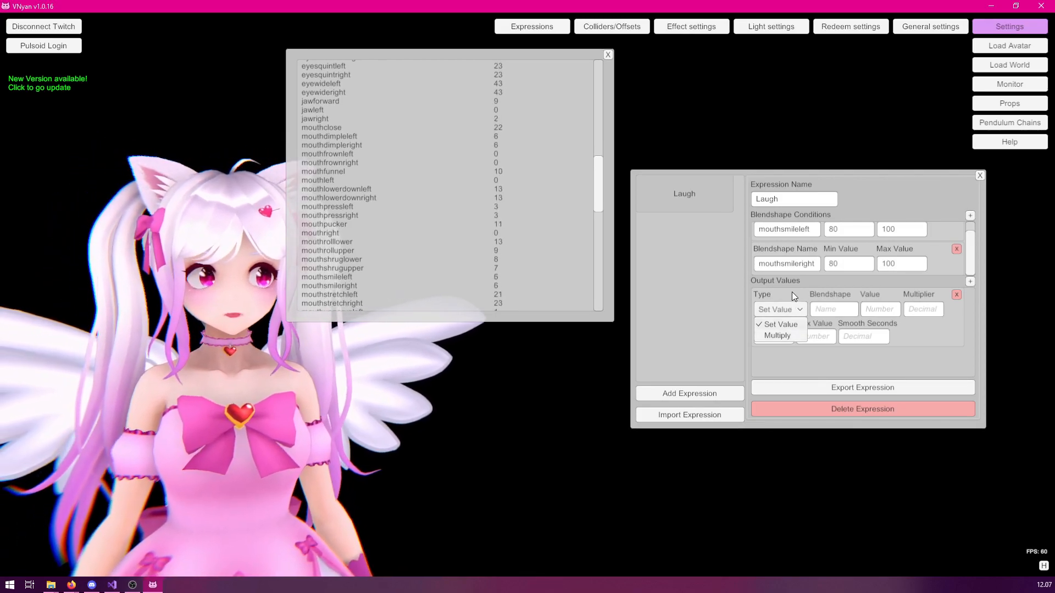
click(792, 291)
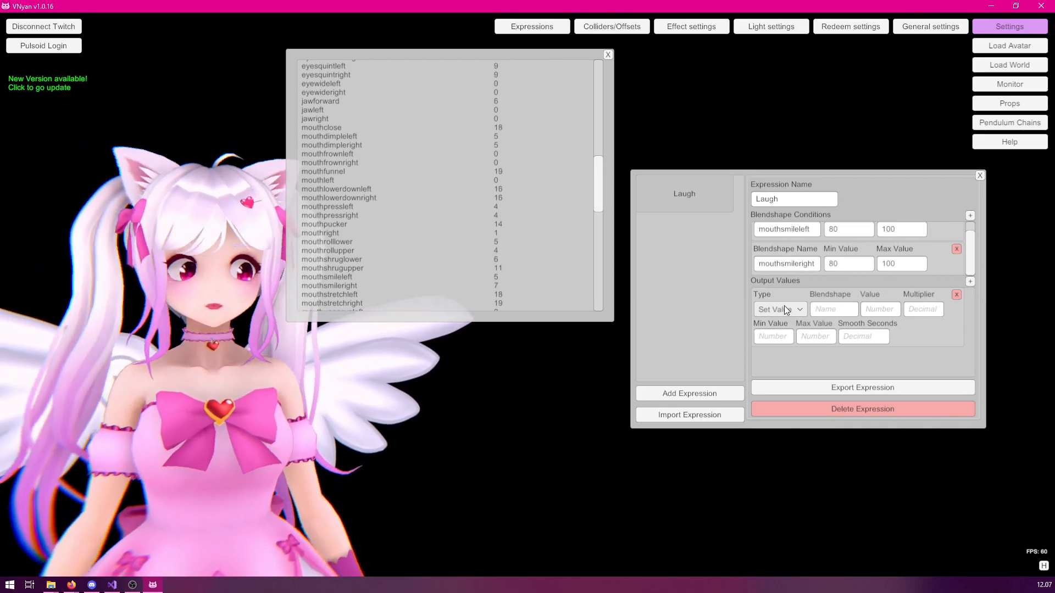
drag(603, 176, 593, 74)
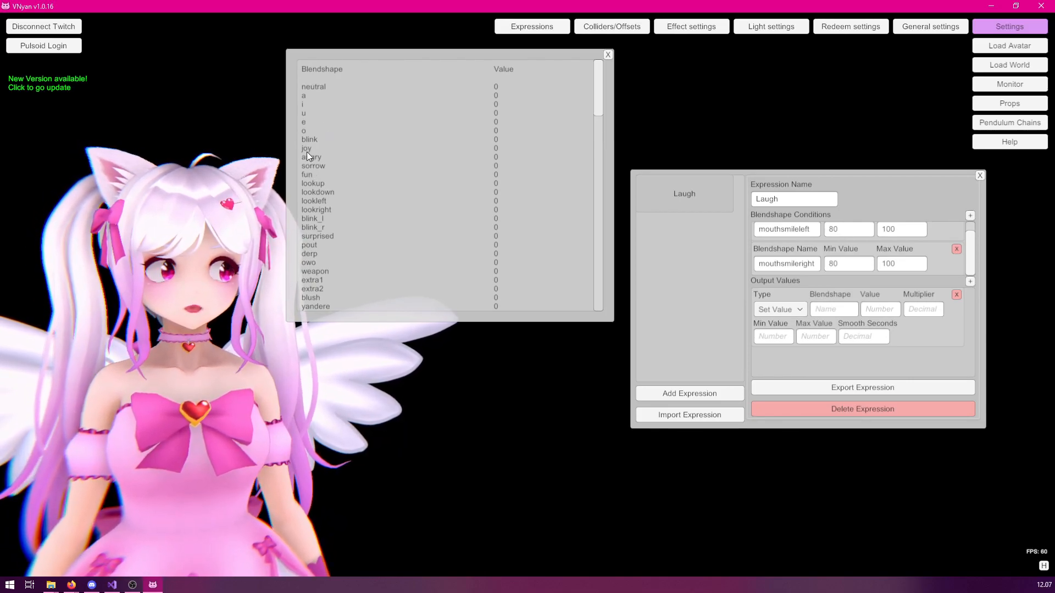
click(829, 308)
text(joy)
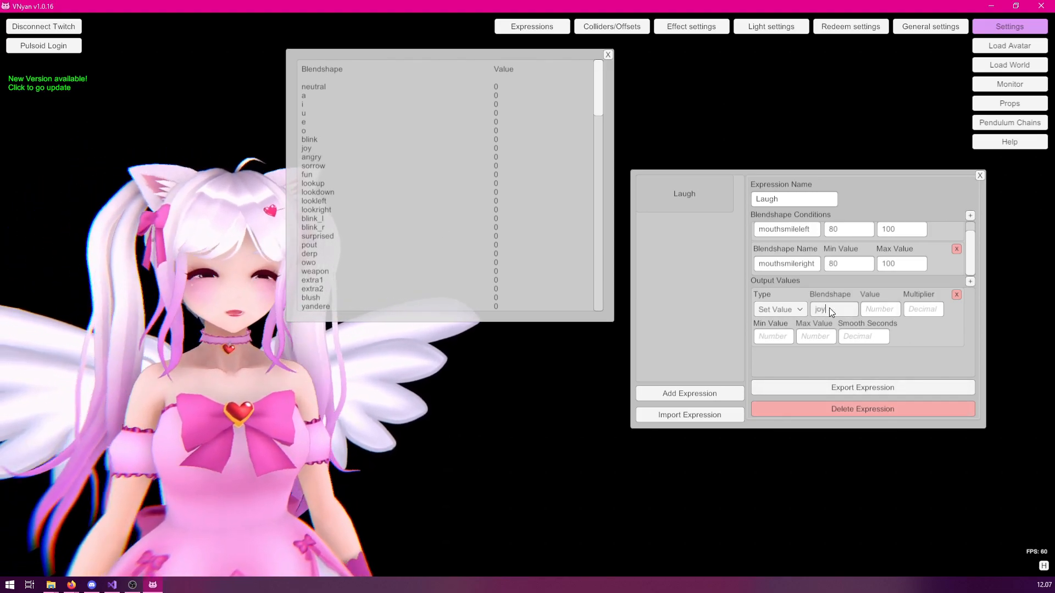
click(877, 311)
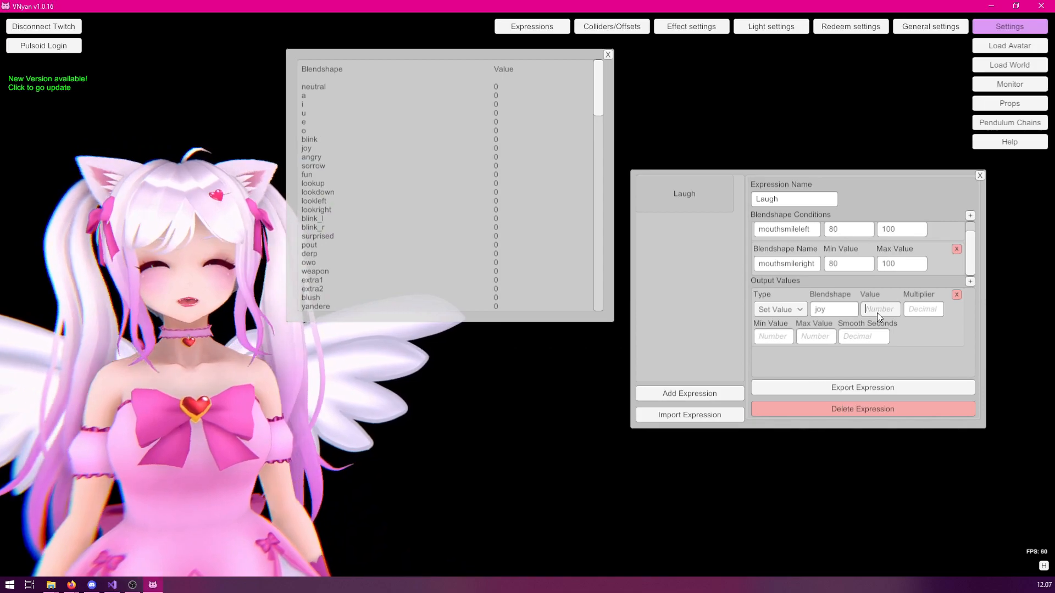
text(100)
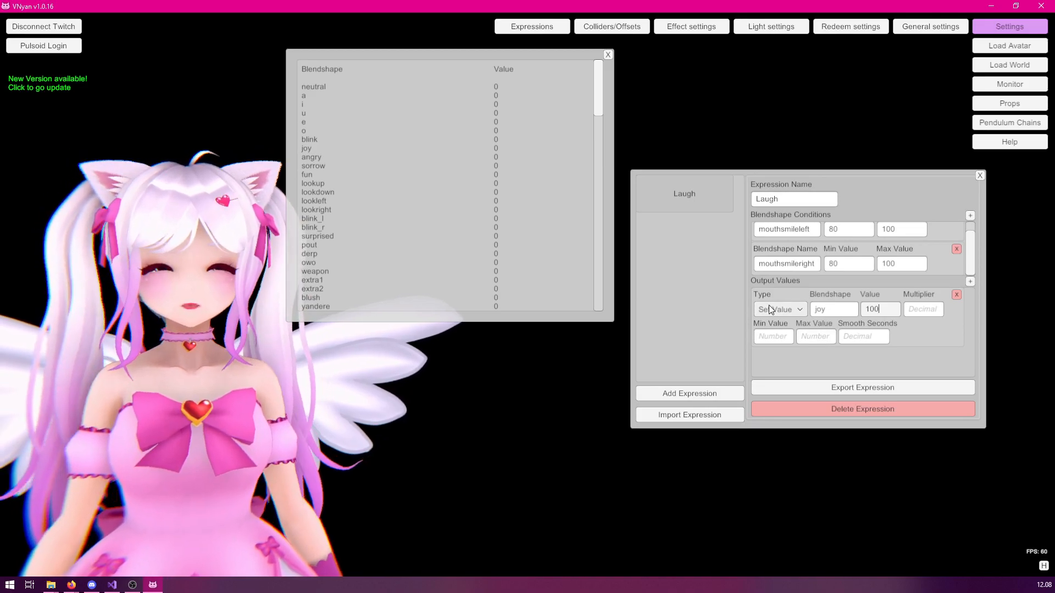
- Keep the joy output's type as Set Value and set its smoothing time to 0.1 seconds
click(770, 311)
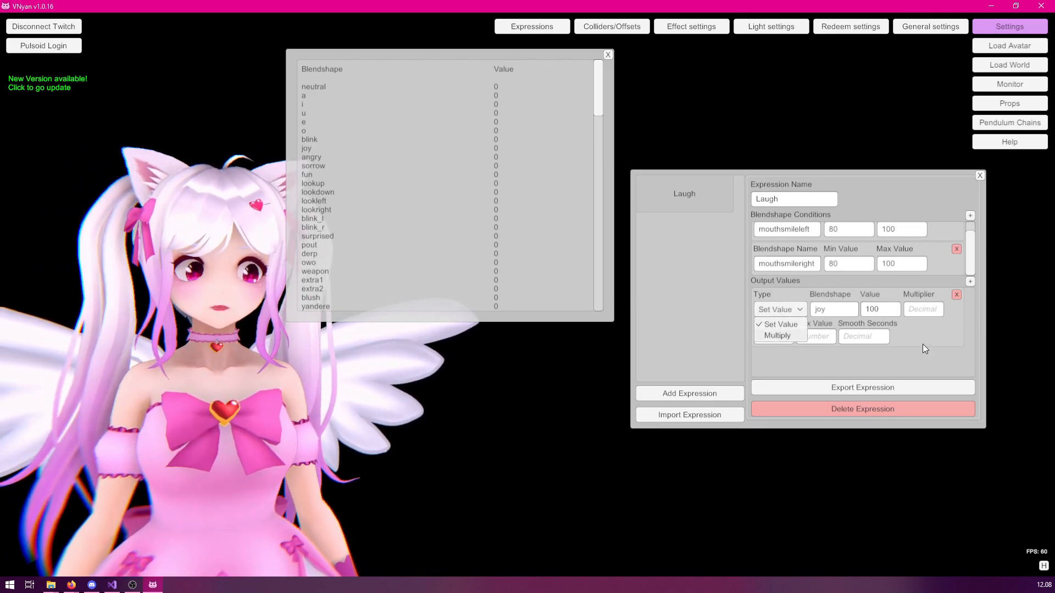
click(915, 344)
click(869, 337)
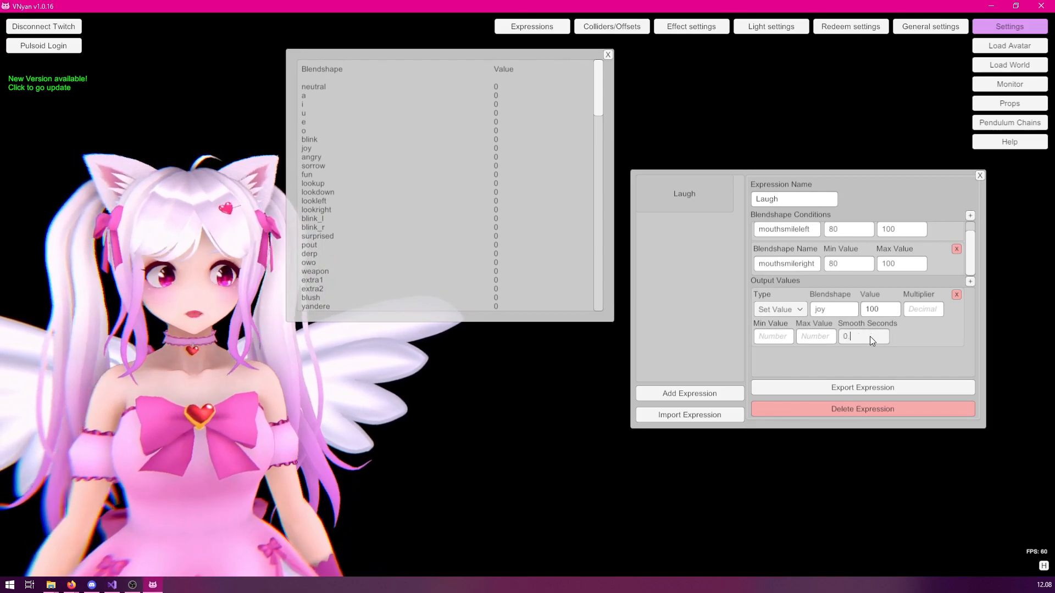
text(.1)
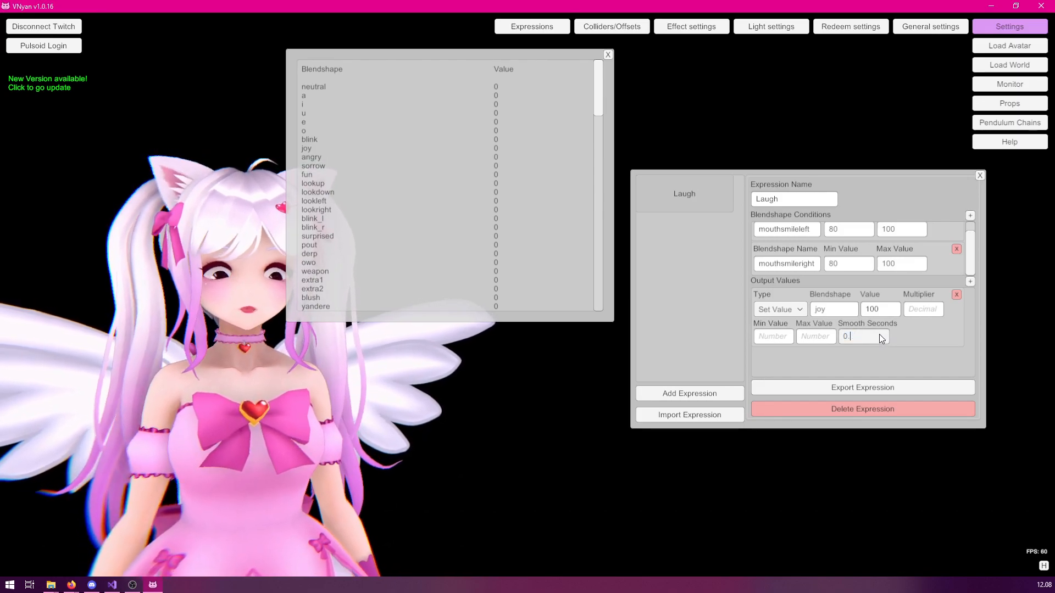
text(3)
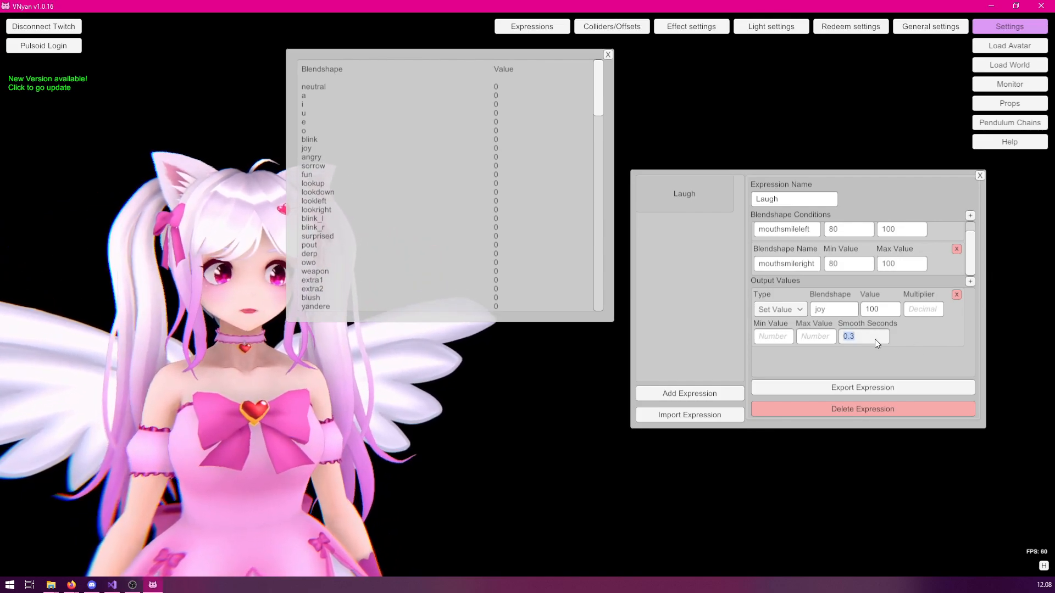
text(1)
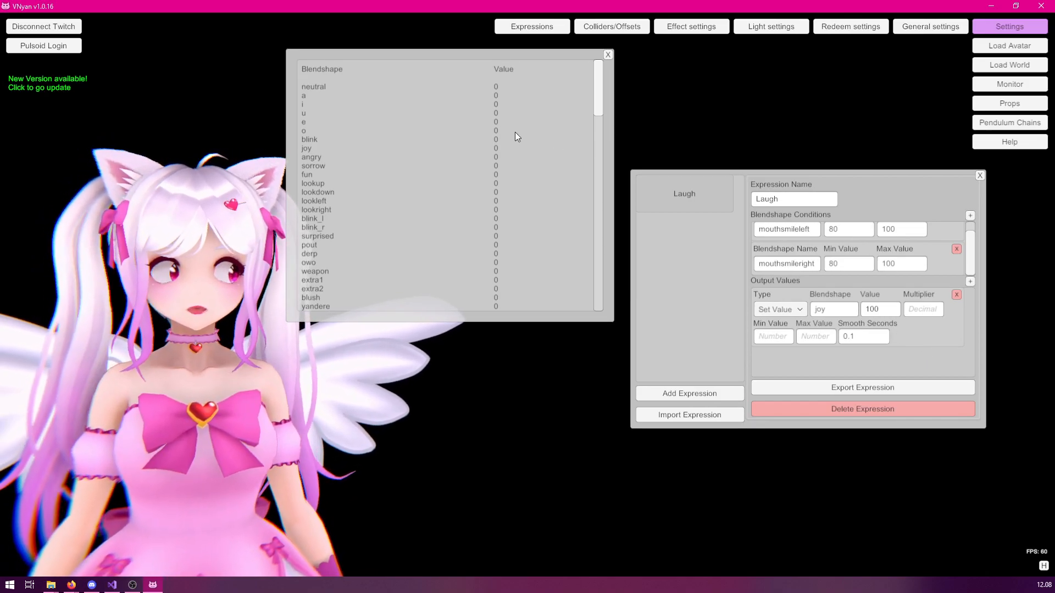
- Add an output value of type Set Value that sets eyeblinkleft to 0 with a smoothing time of 0.1 seconds
drag(600, 84, 598, 145)
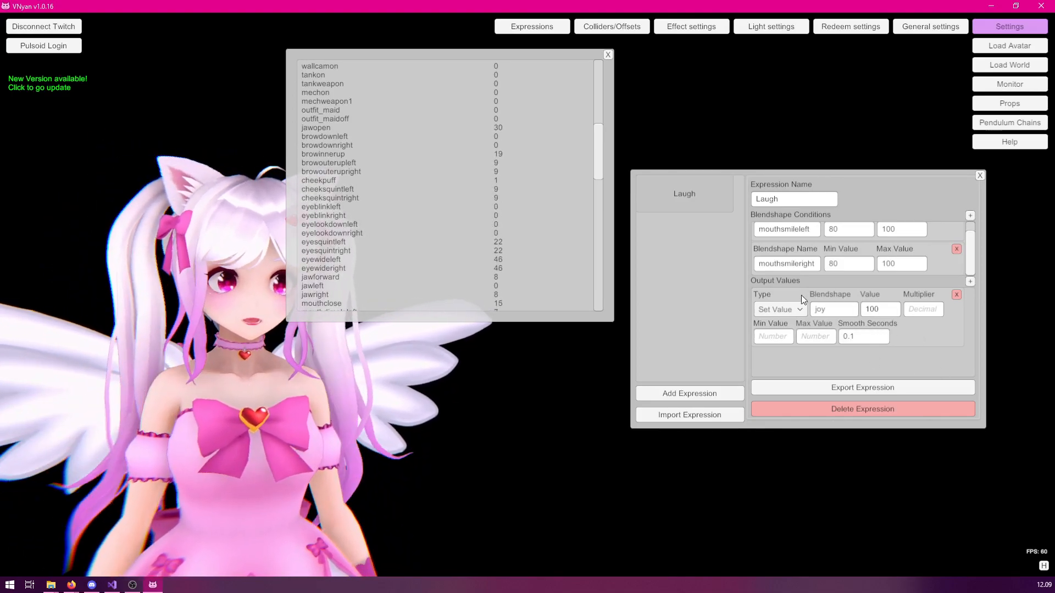
click(970, 281)
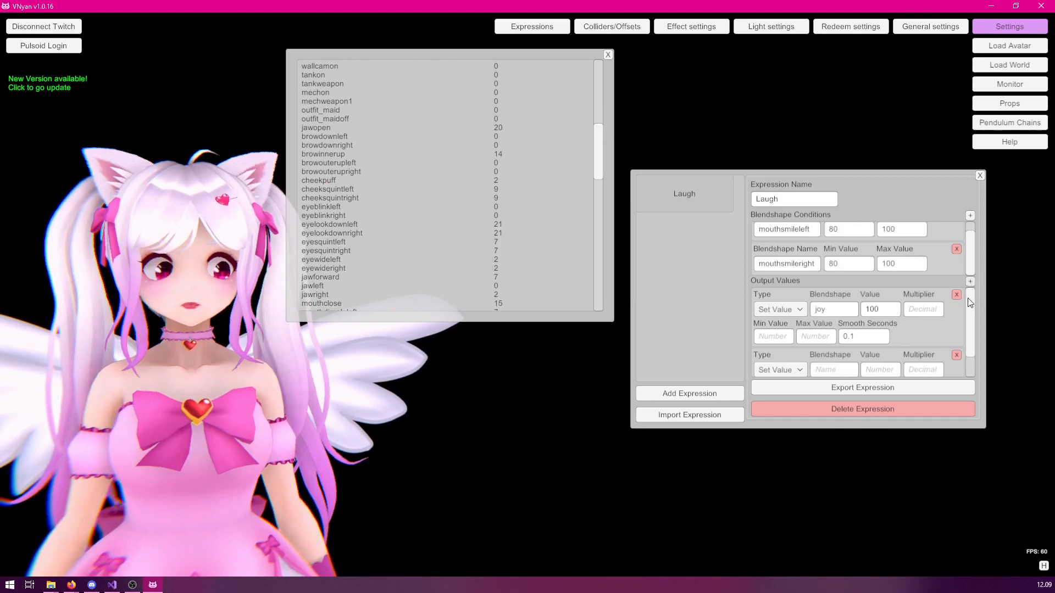
scroll(929, 331, down, 1)
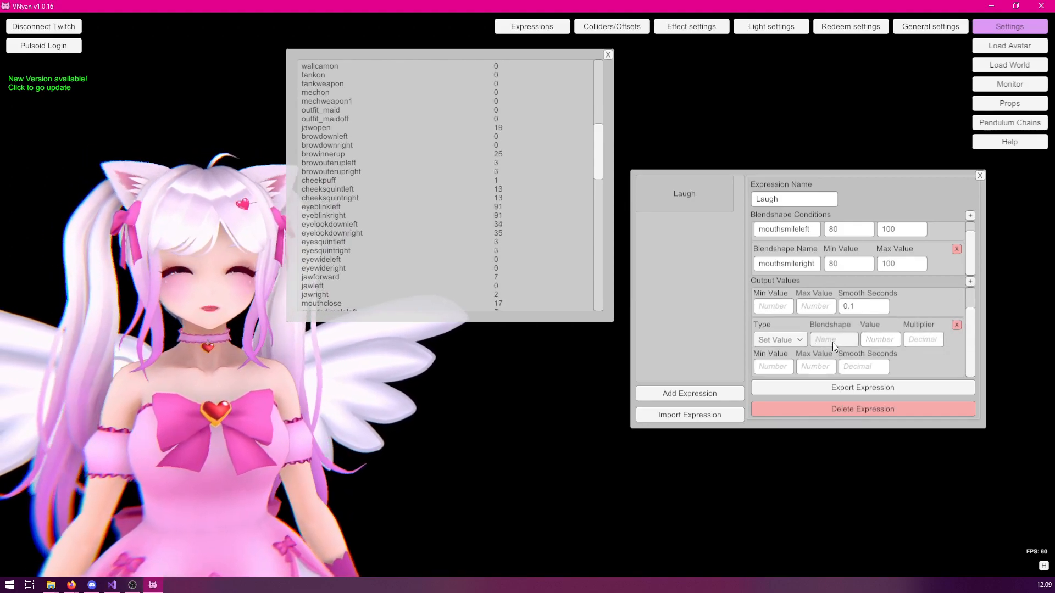
click(832, 341)
text(eyebl)
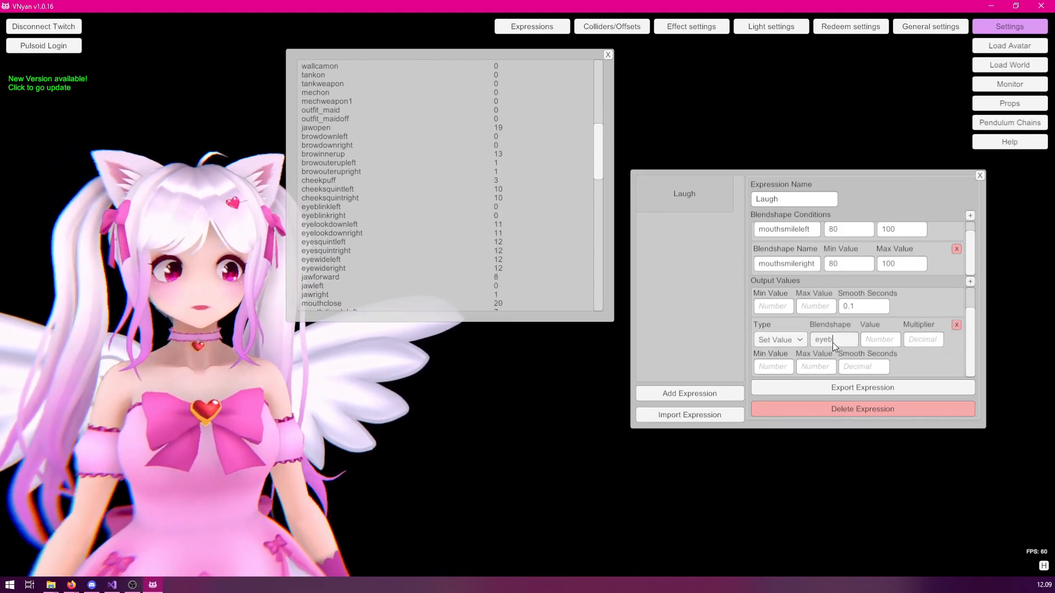
text(inkleft)
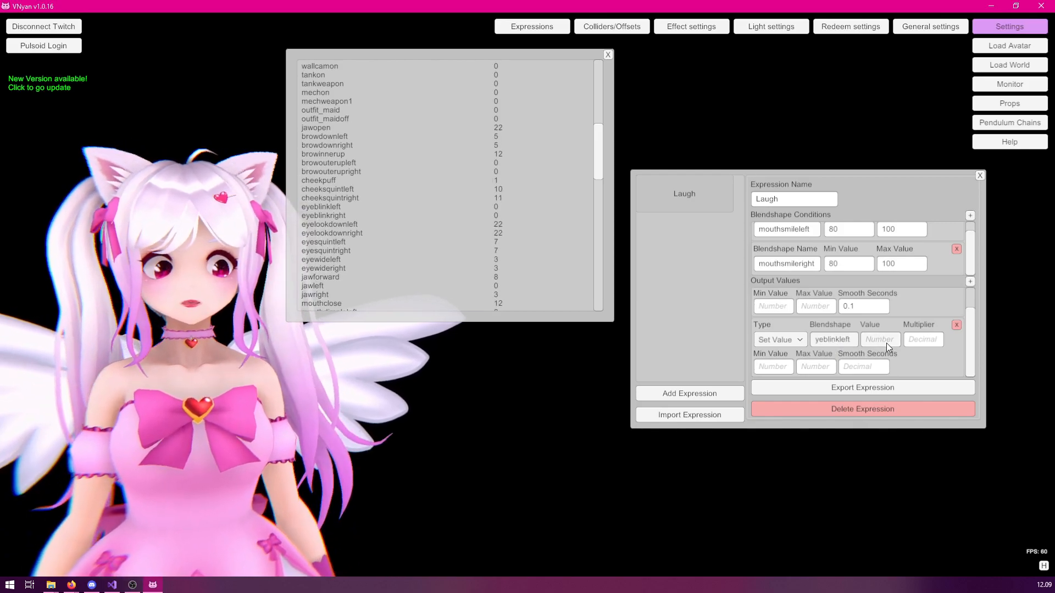
click(886, 340)
text(0)
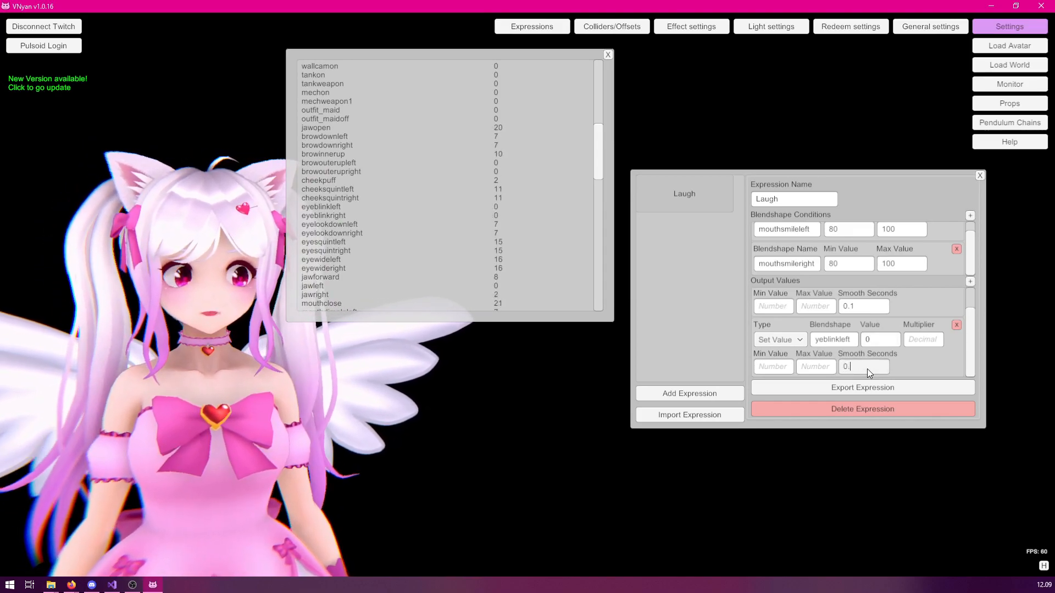
click(953, 374)
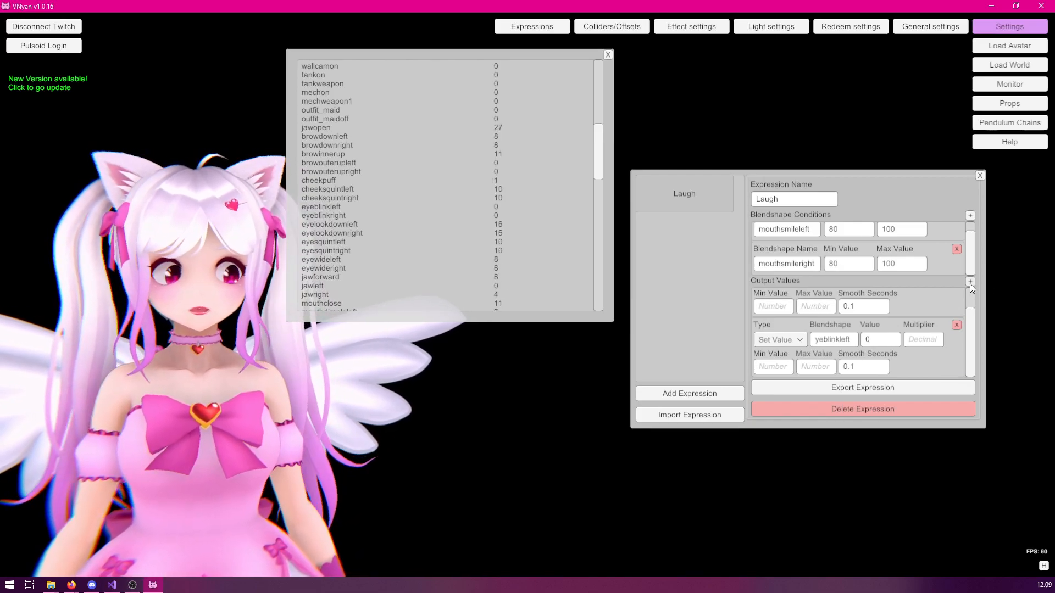
- Add another Set Value output that sets eyeblinkright to 0 with a smoothing time of 0.1 seconds
click(971, 282)
scroll(847, 344, down, 2)
click(844, 339)
text(eyeblinkrig)
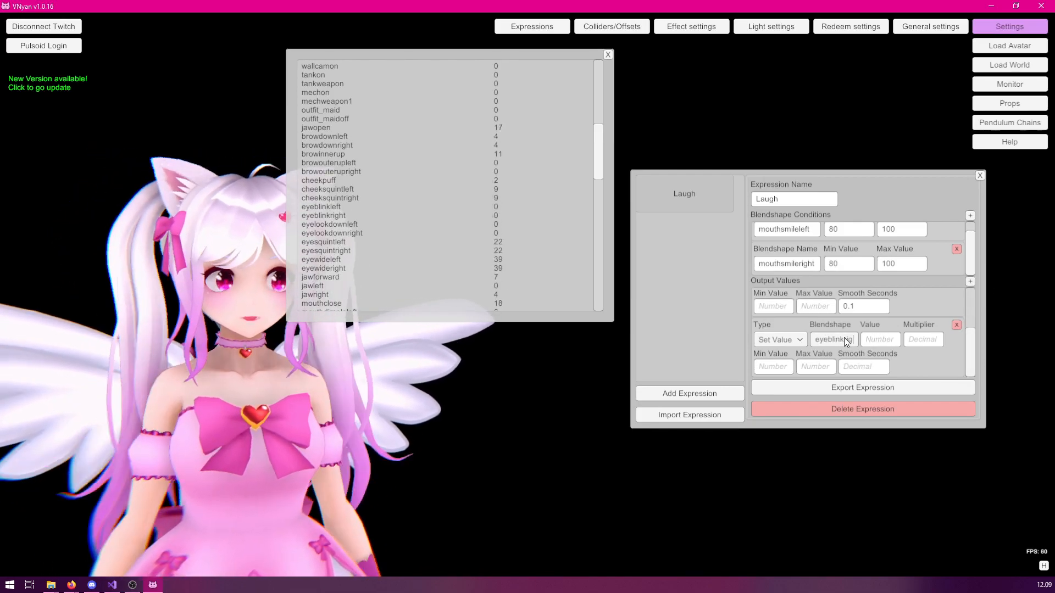
text(ht)
click(880, 340)
text(0)
click(873, 366)
text(0.1)
click(977, 354)
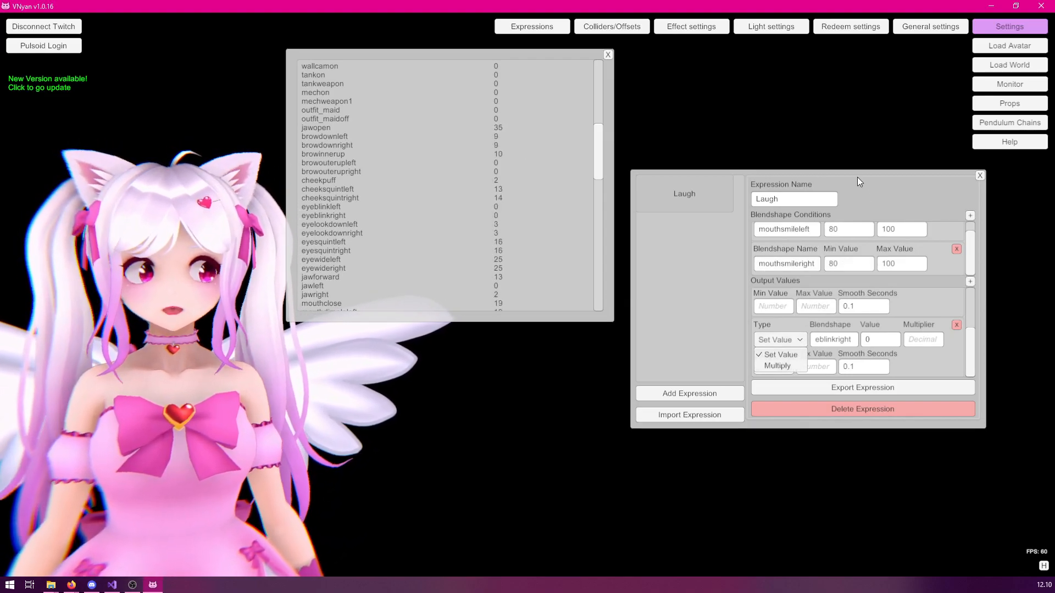
click(858, 180)
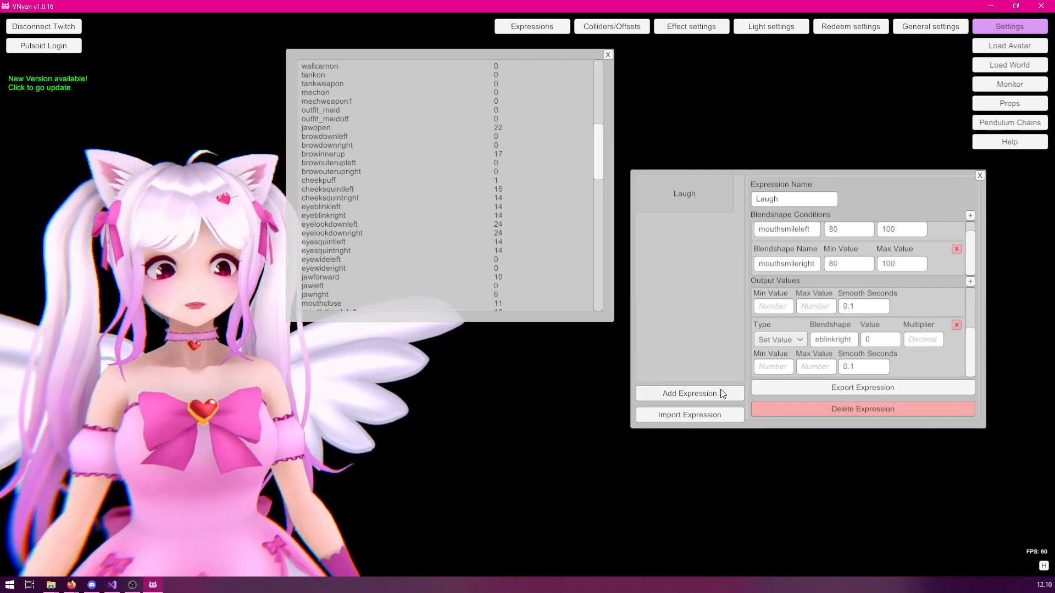
- Create a second expression and name it jawOpen
click(718, 395)
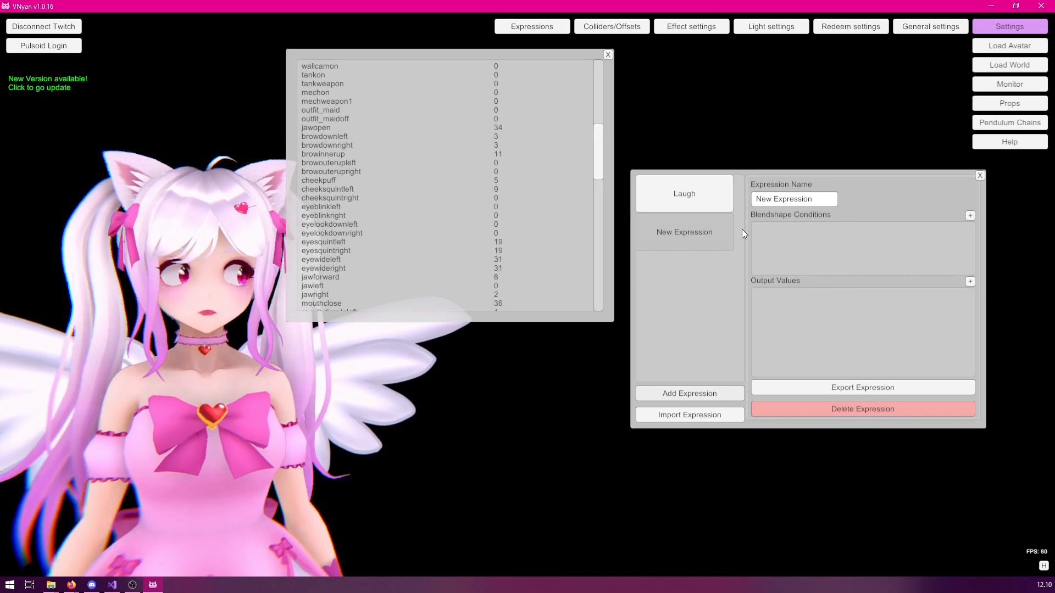
click(813, 200)
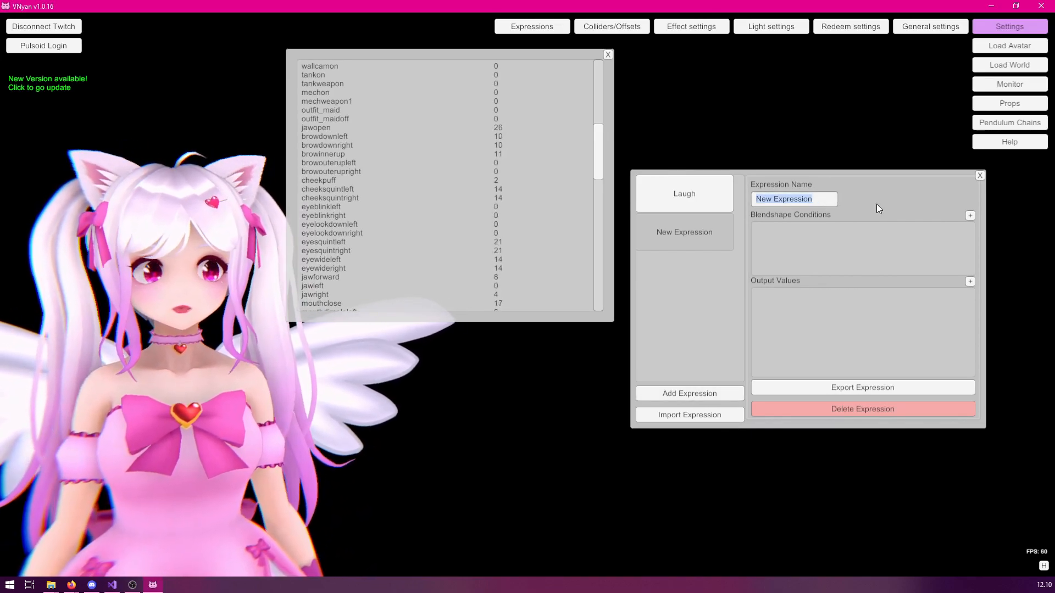
text(jawOpen)
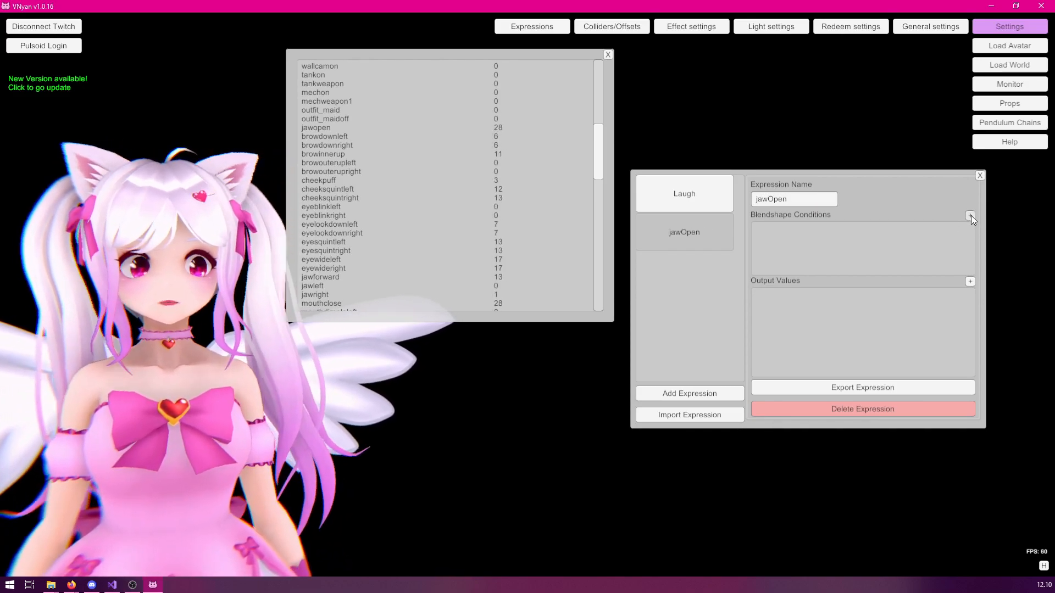
- Add a blendshape condition to the jawOpen expression for jawOpen with a minimum of 10 and a maximum of 100
click(970, 215)
click(810, 244)
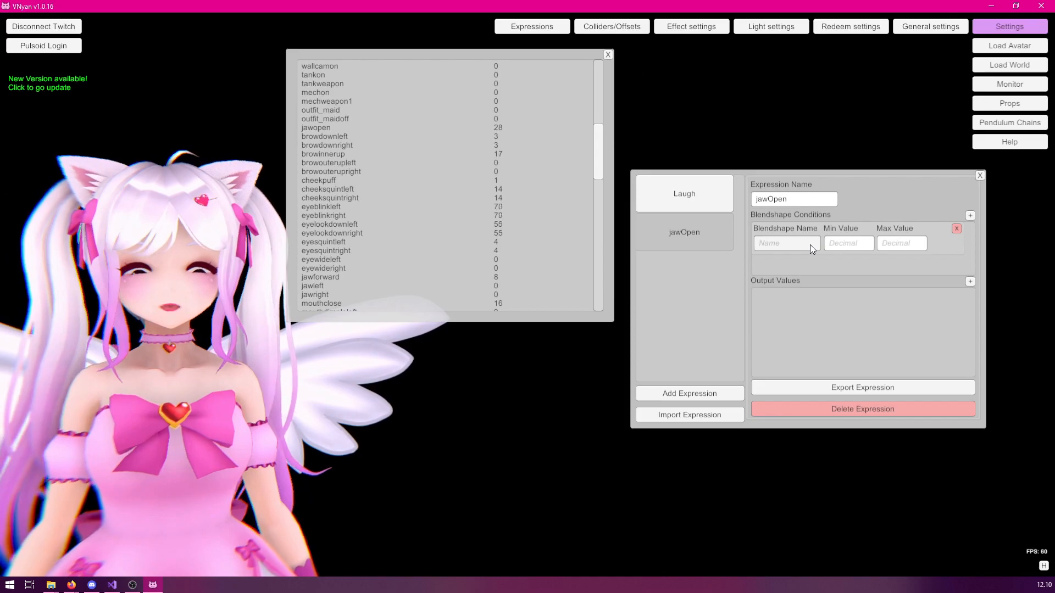
text(jawOpen)
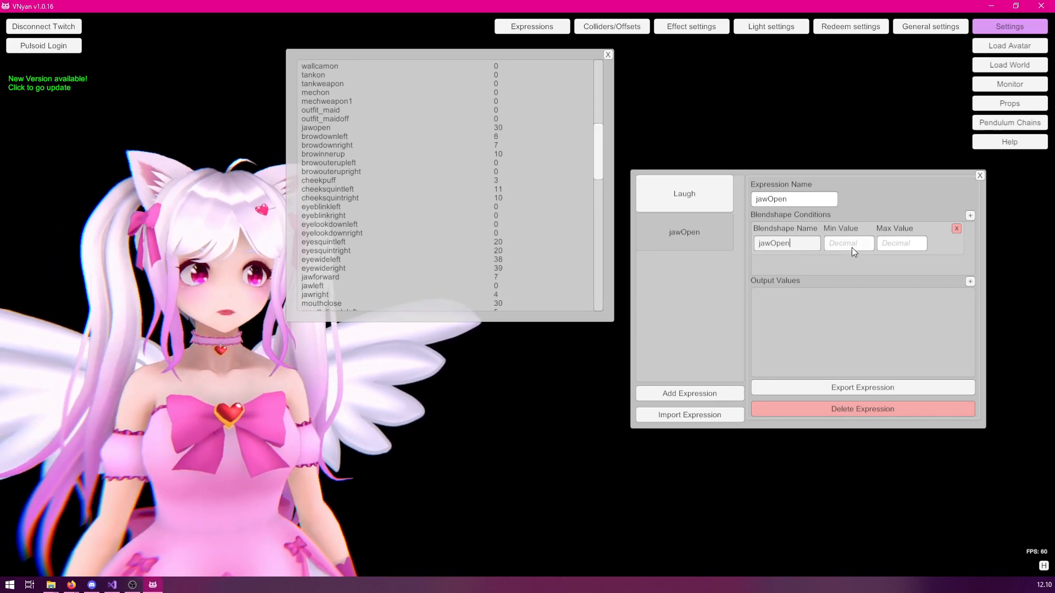
click(852, 245)
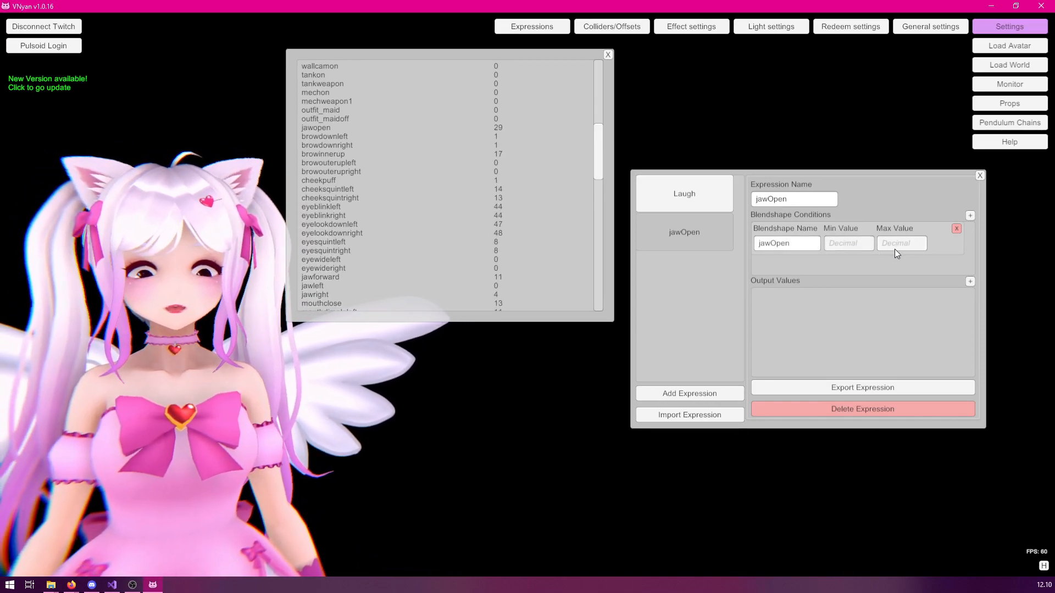
text(10)
click(901, 244)
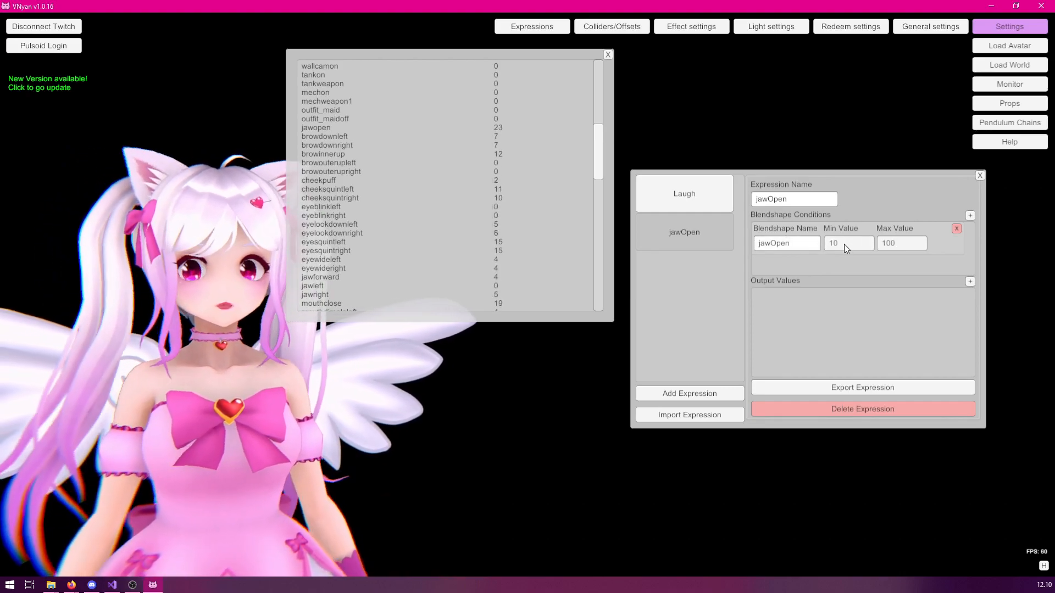
click(814, 266)
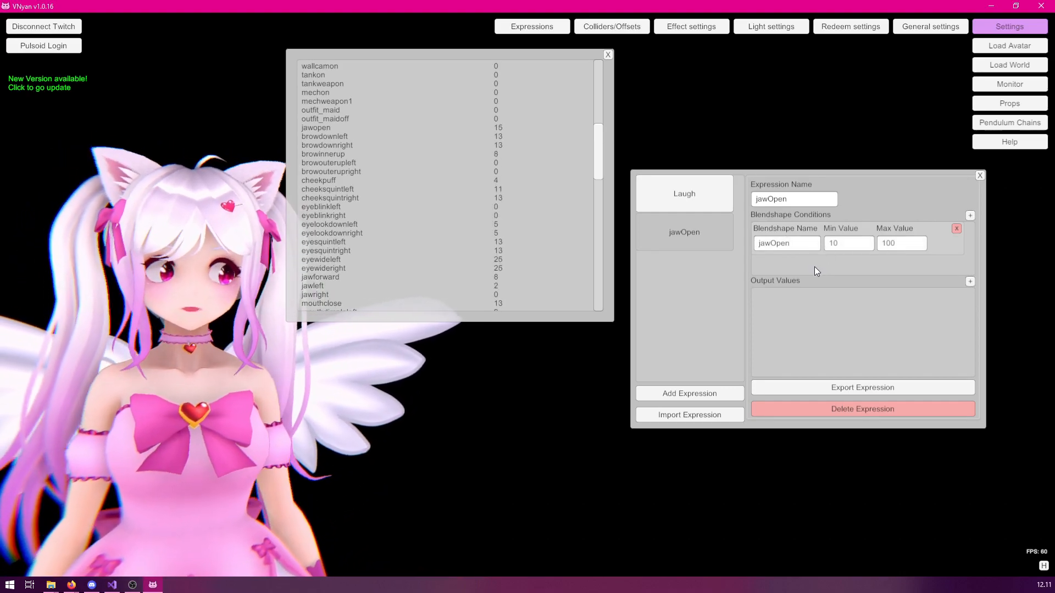
- Add a Multiply output value for the jawOpen blendshape with a multiplier of 2, a minimum of 0 and a maximum of 70
click(970, 282)
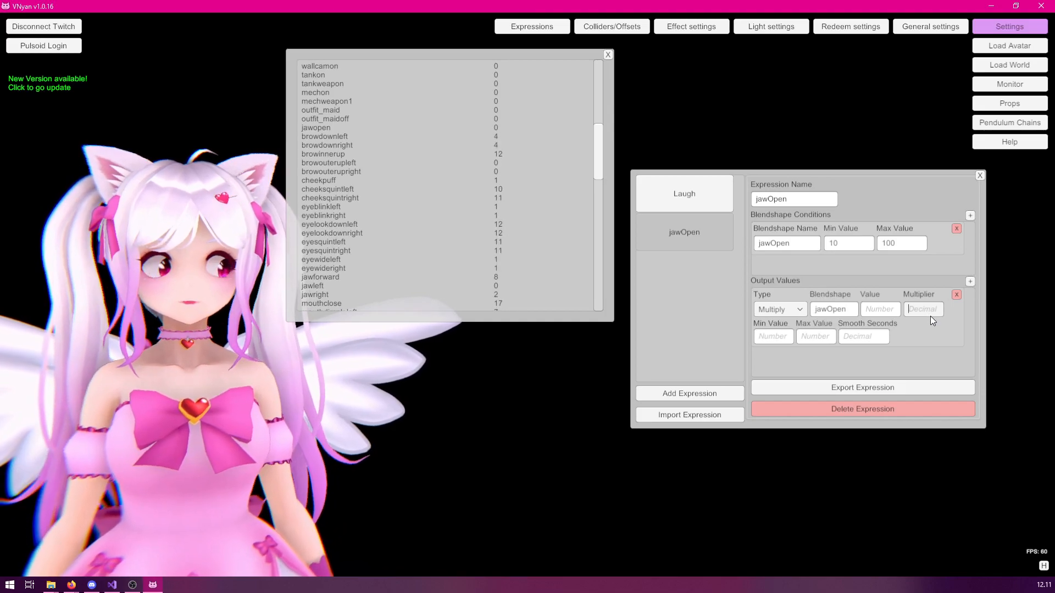
click(928, 314)
text(2)
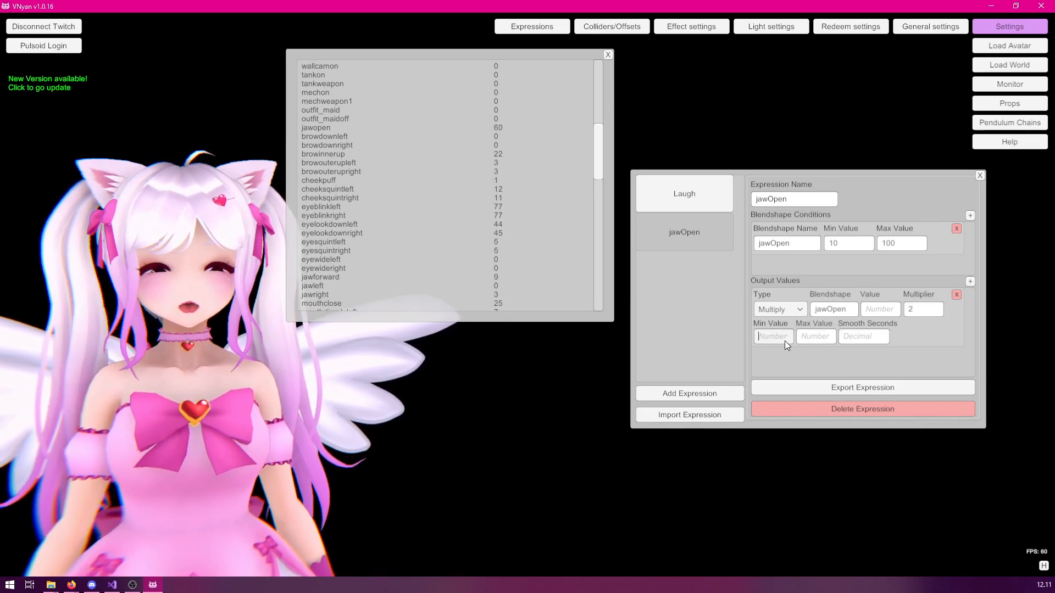
click(785, 340)
text(0)
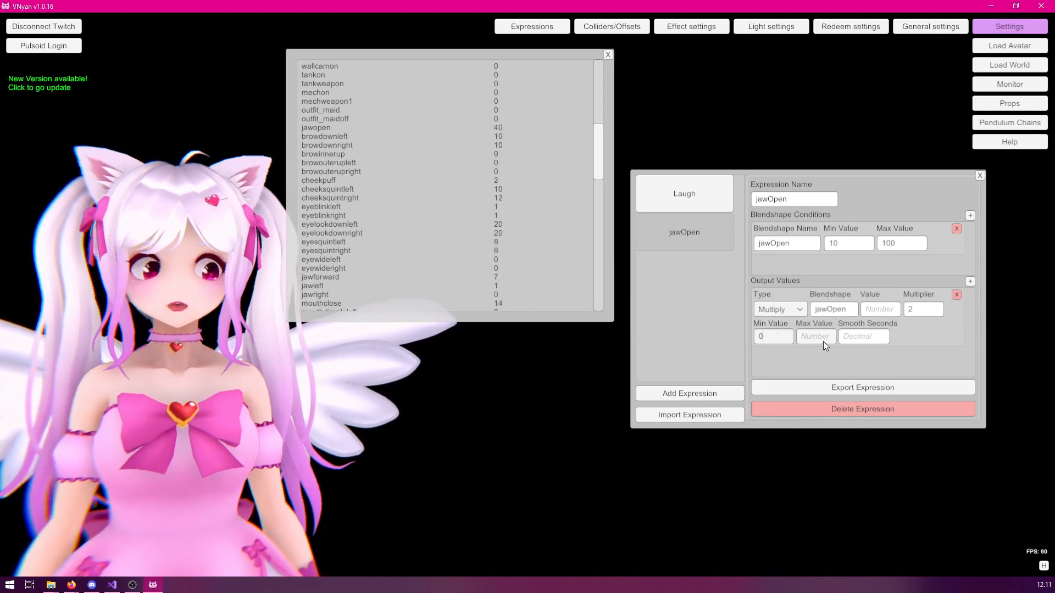
click(822, 336)
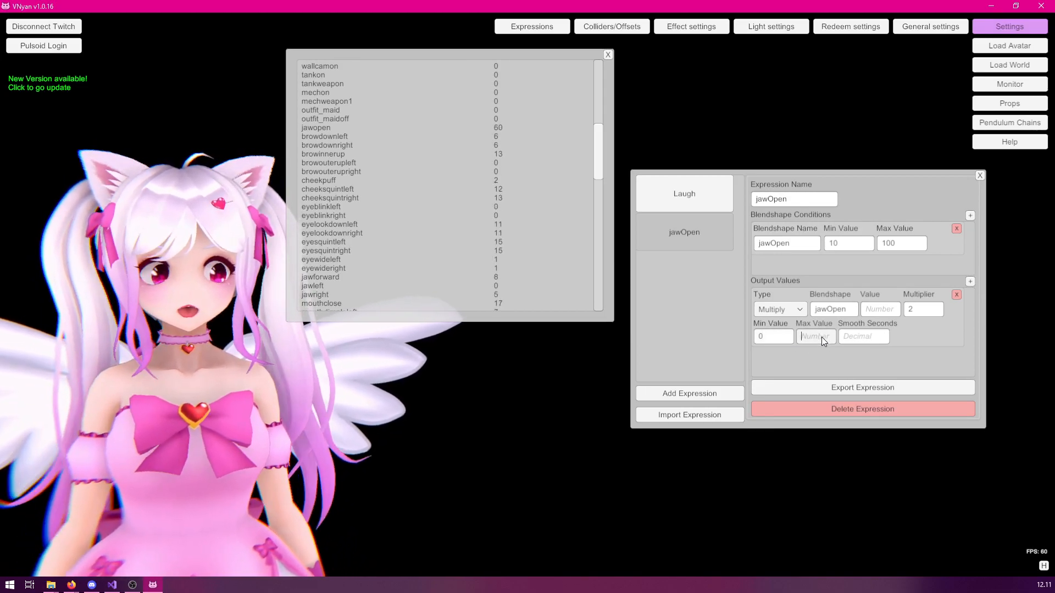
text(70)
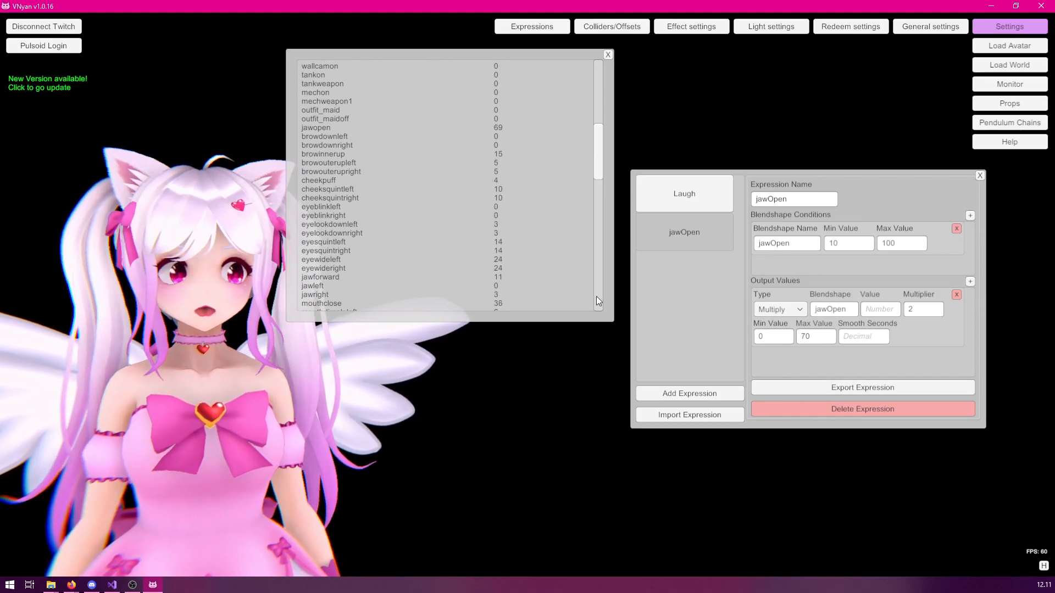
- Set the minimum value of the jawOpen blendshape condition to 30
click(832, 245)
click(832, 245)
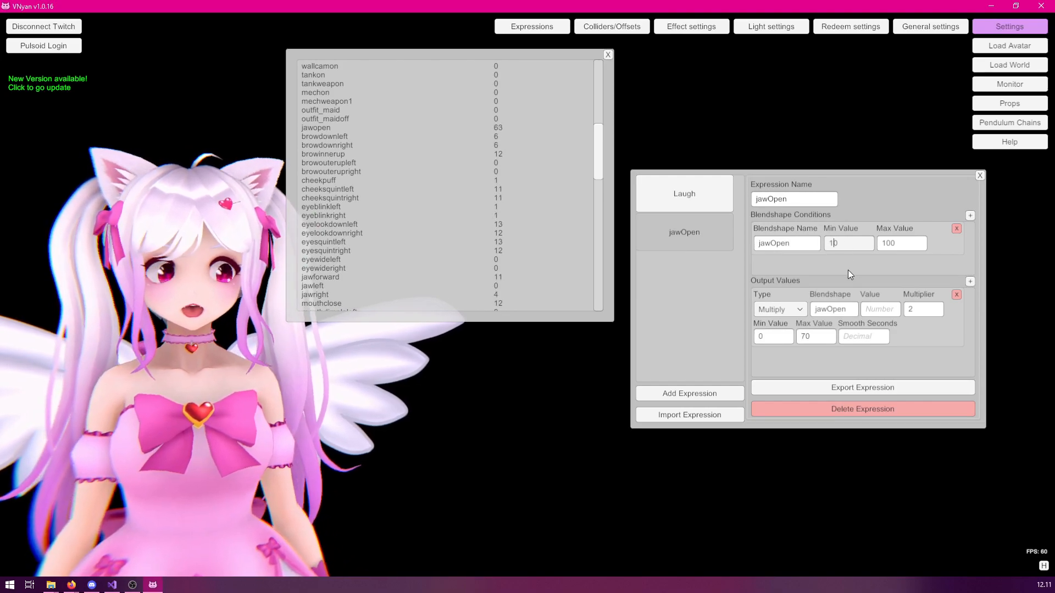
key(BackSpace)
text(3)
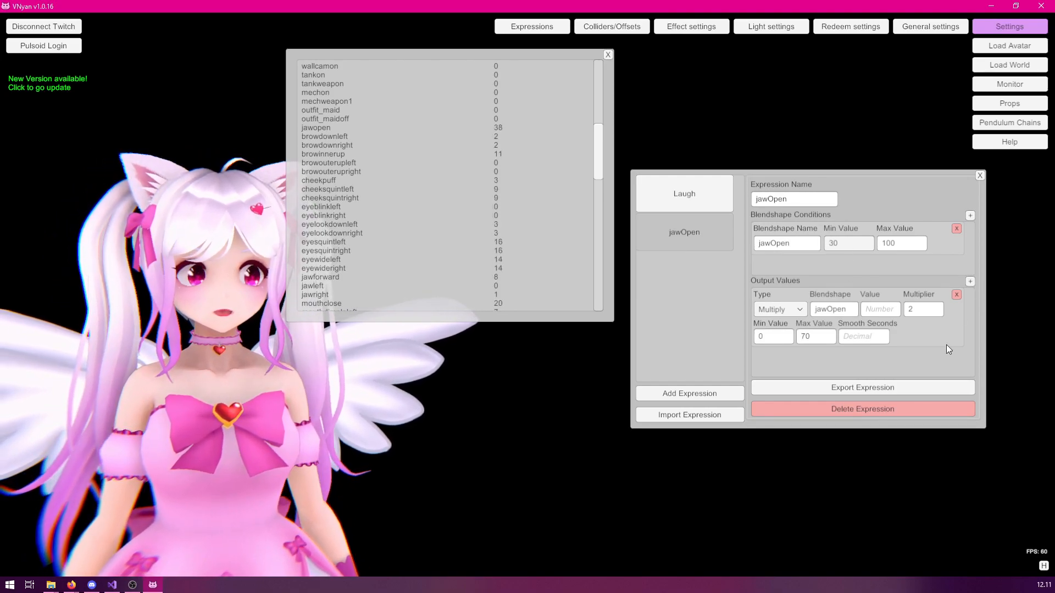
click(909, 248)
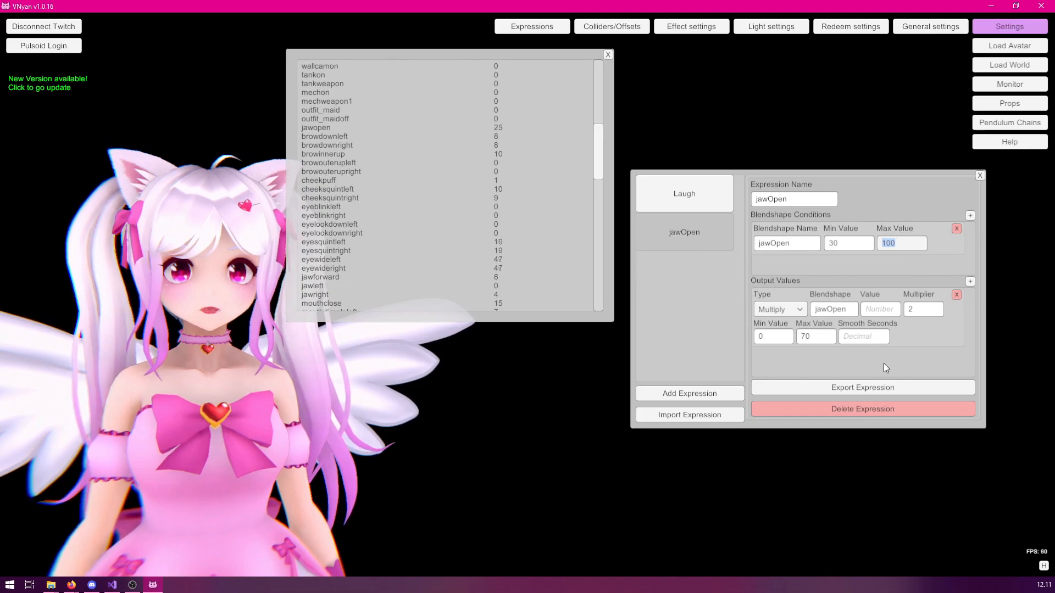